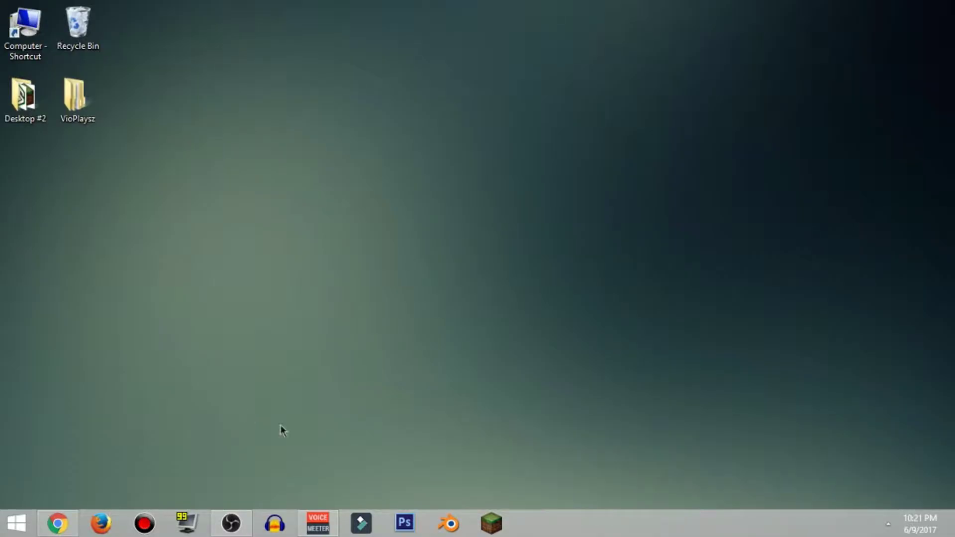
# Open a new maximized Chrome window and go to files.minecraftforge.net
pyautogui.rightClick(72, 519)
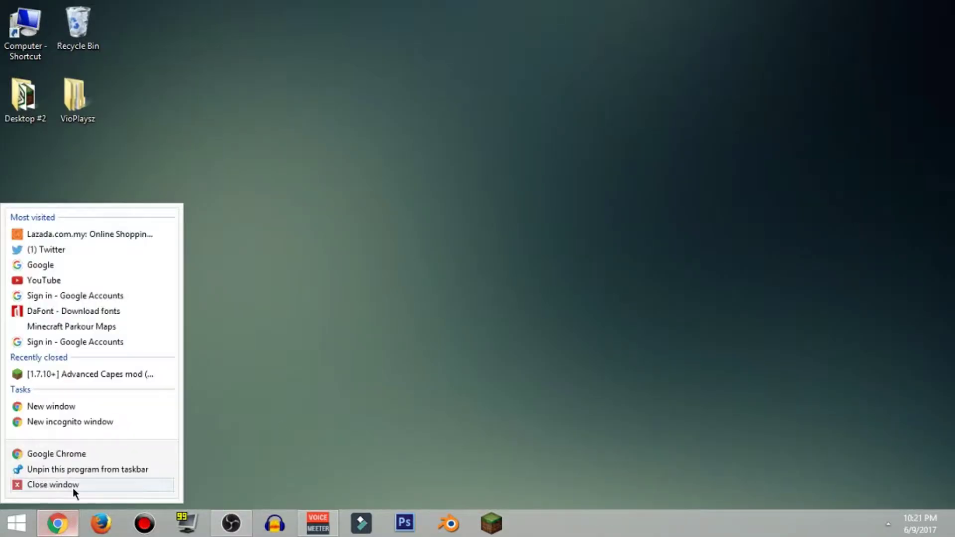
pyautogui.click(72, 455)
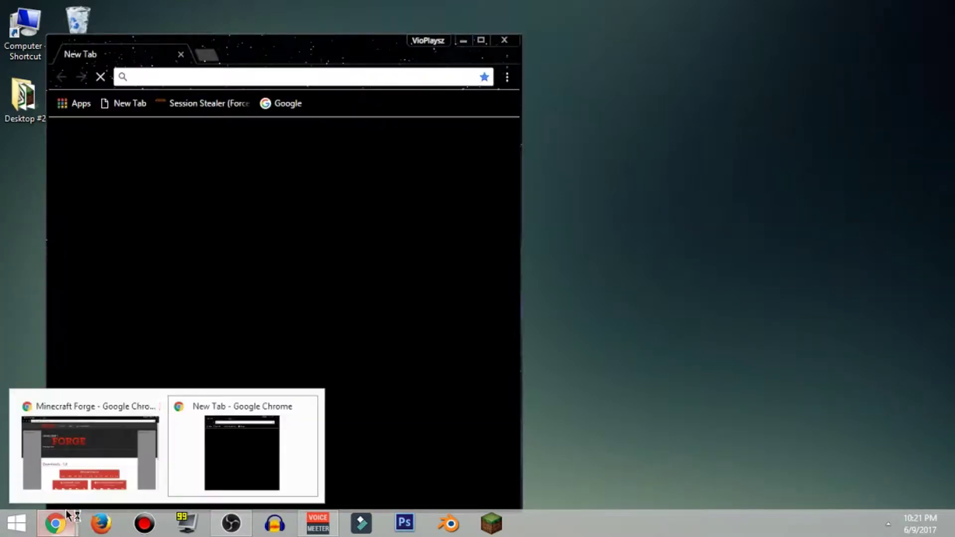
pyautogui.doubleClick(334, 61)
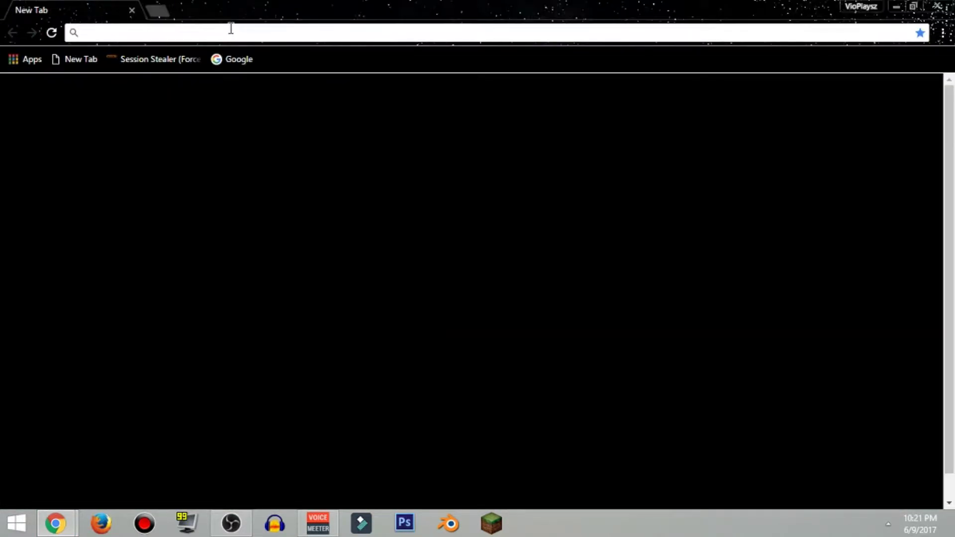
pyautogui.write('files.minecraftforge.net')
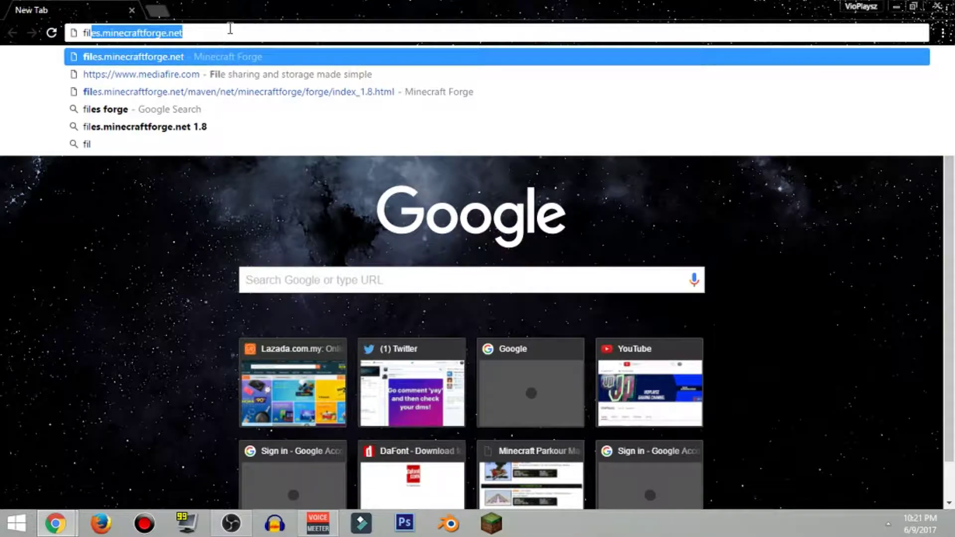
pyautogui.press('Return')
# Close the older Forge browser window and start TLauncher from the system tray
pyautogui.moveTo(56, 523)
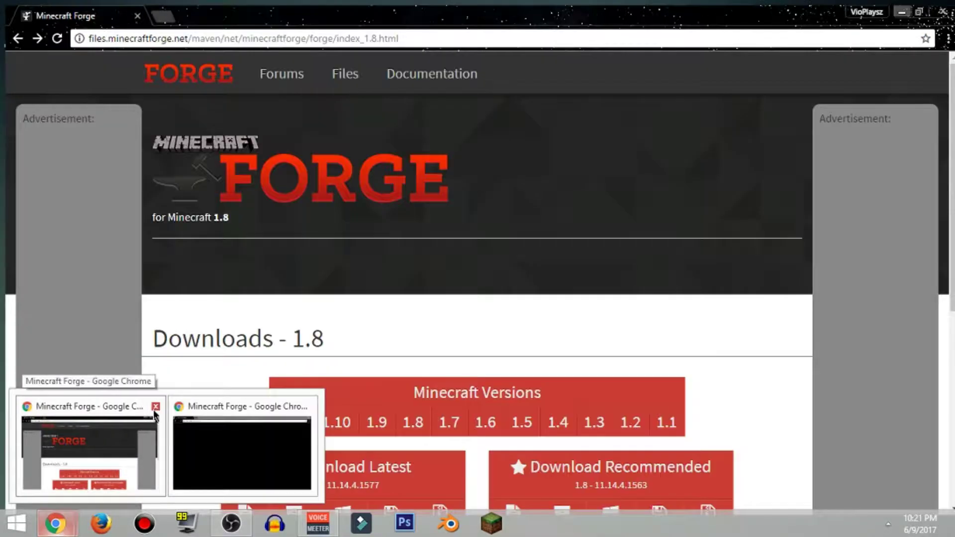
pyautogui.click(156, 407)
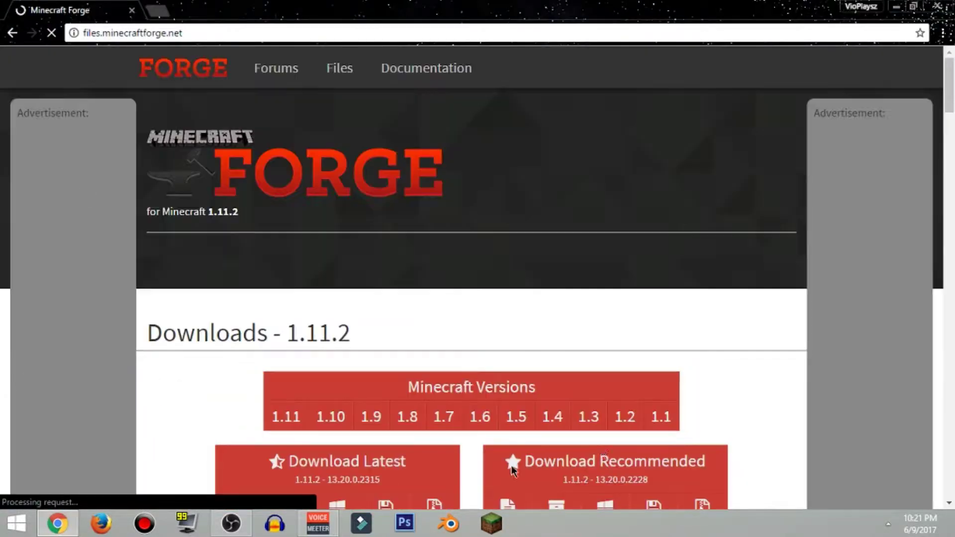
pyautogui.click(889, 524)
pyautogui.click(889, 524)
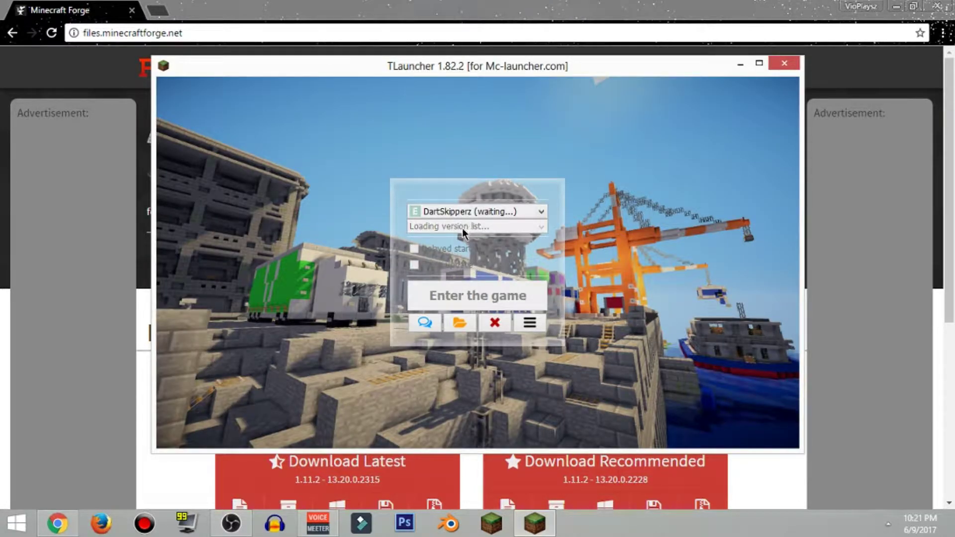
# Confirm Release 1.8 in TLauncher's version list, then close the launcher
pyautogui.click(475, 228)
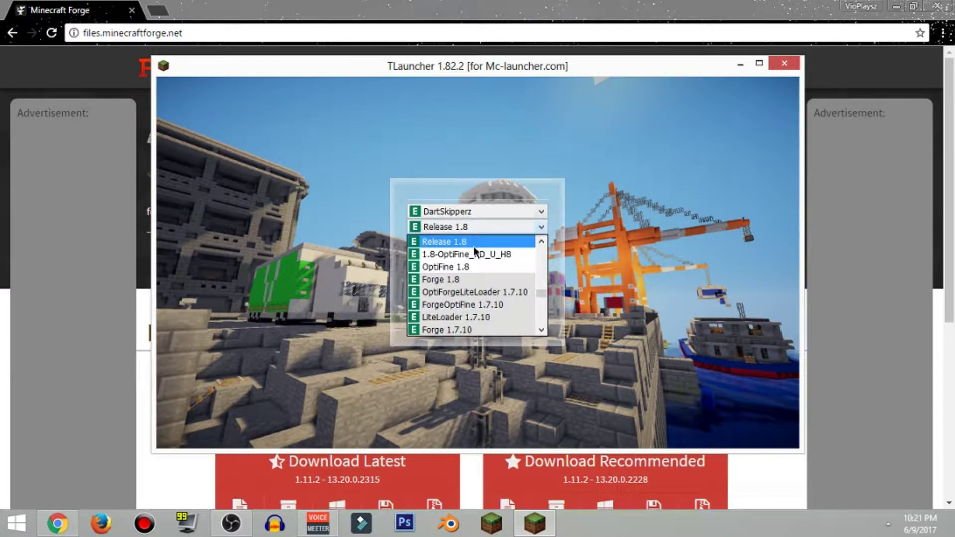
pyautogui.click(456, 242)
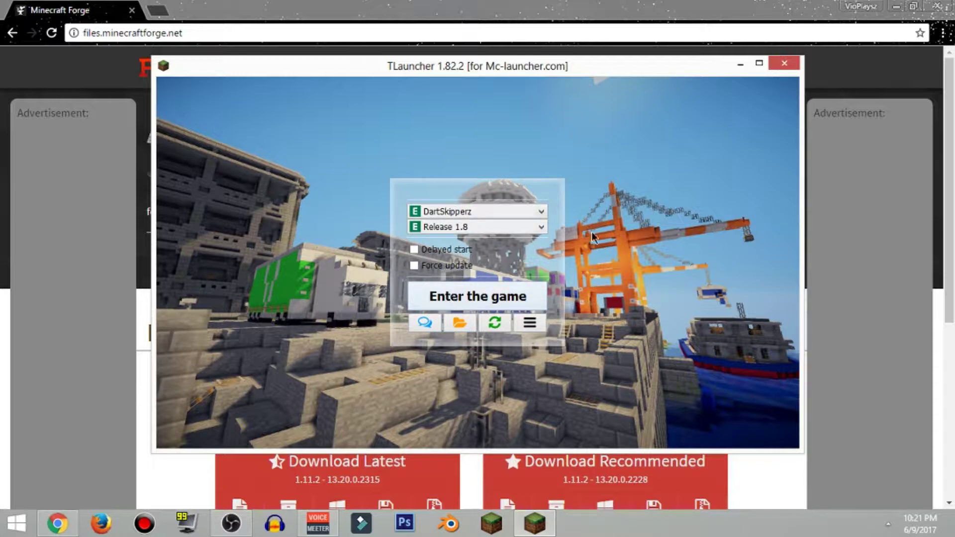
pyautogui.click(781, 65)
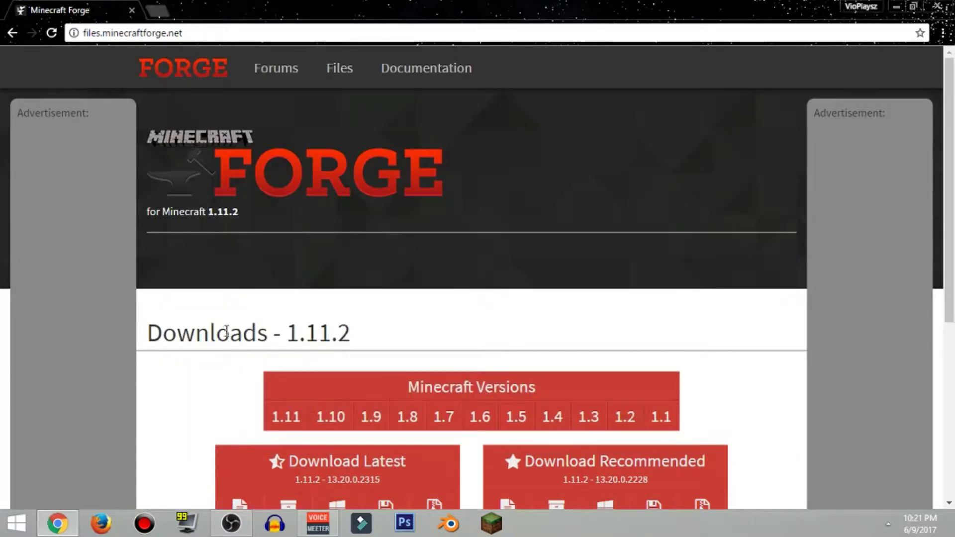
# Switch the Forge downloads page to Minecraft version 1.8
pyautogui.scroll(-1, 226, 333)
pyautogui.moveTo(407, 347)
pyautogui.click(391, 408)
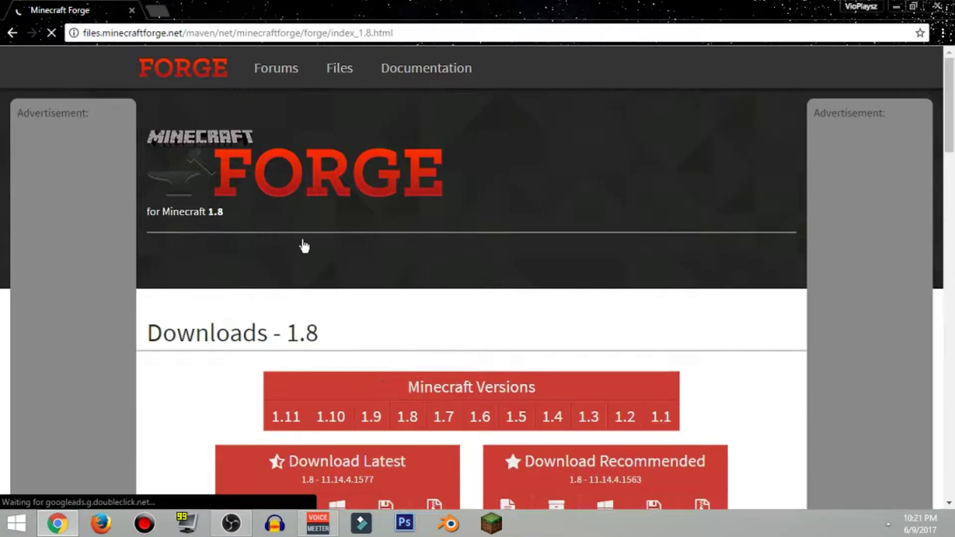
# Show all 1.8 downloads and highlight the recommended 11.14.4.1563 build
pyautogui.scroll(-5, 426, 298)
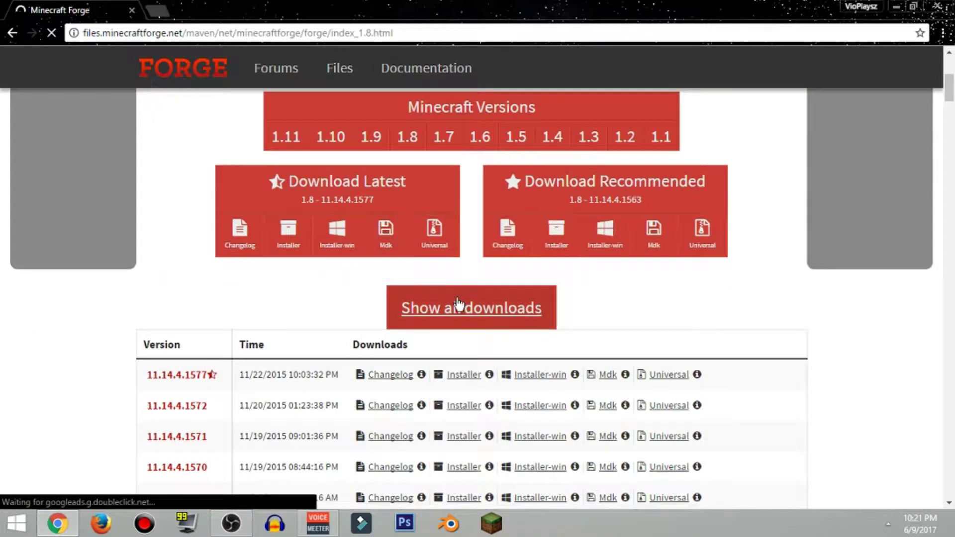
pyautogui.click(459, 308)
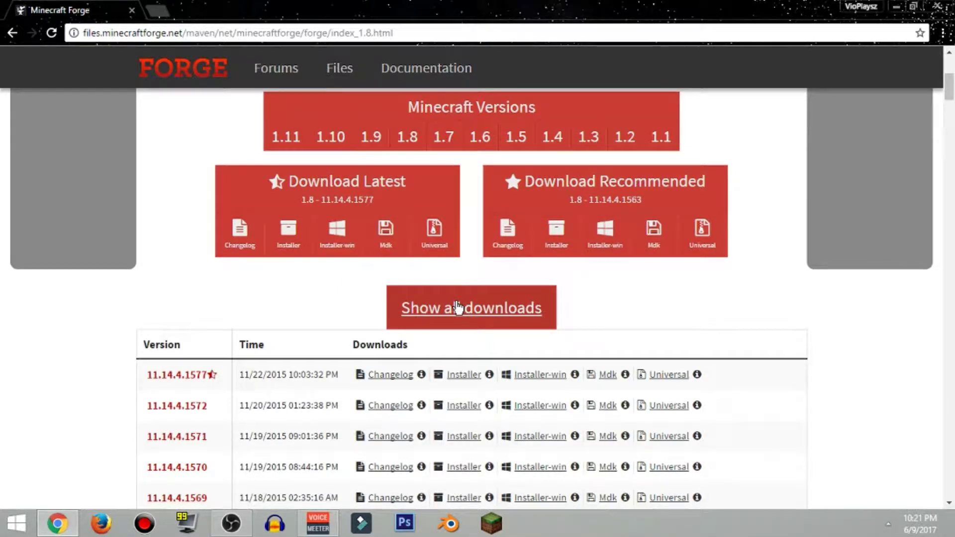
pyautogui.scroll(-4, 459, 309)
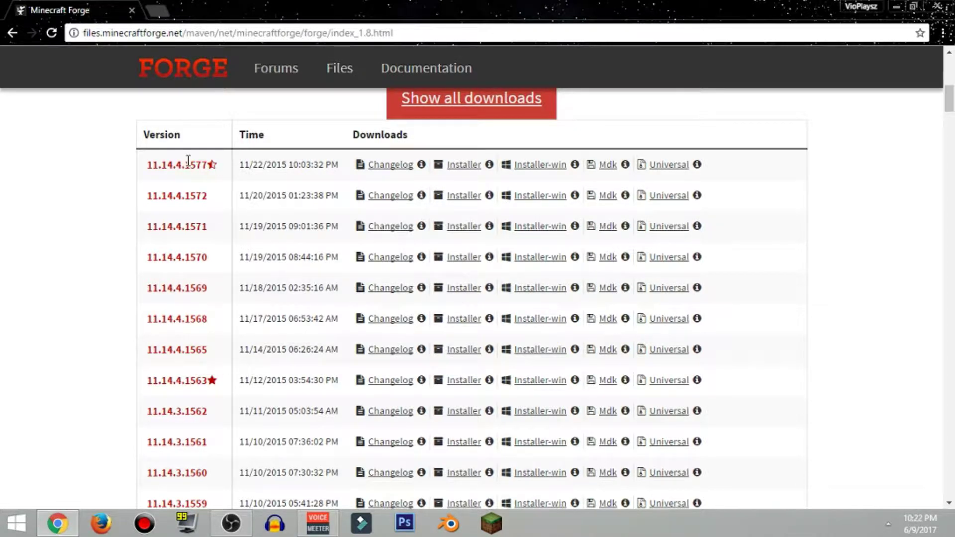
pyautogui.moveTo(139, 381); pyautogui.dragTo(752, 373)
pyautogui.click(751, 373)
pyautogui.scroll(-2, 66, 366)
pyautogui.scroll(1, 115, 366)
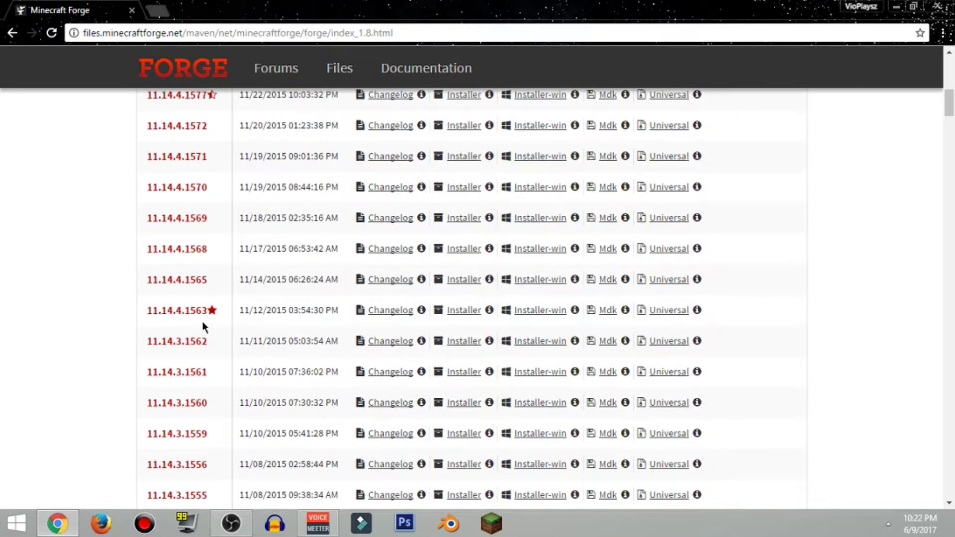
# Download the 11.14.4.1563 installer, skipping the AdFoc.us ad, and open a new tab
pyautogui.click(468, 311)
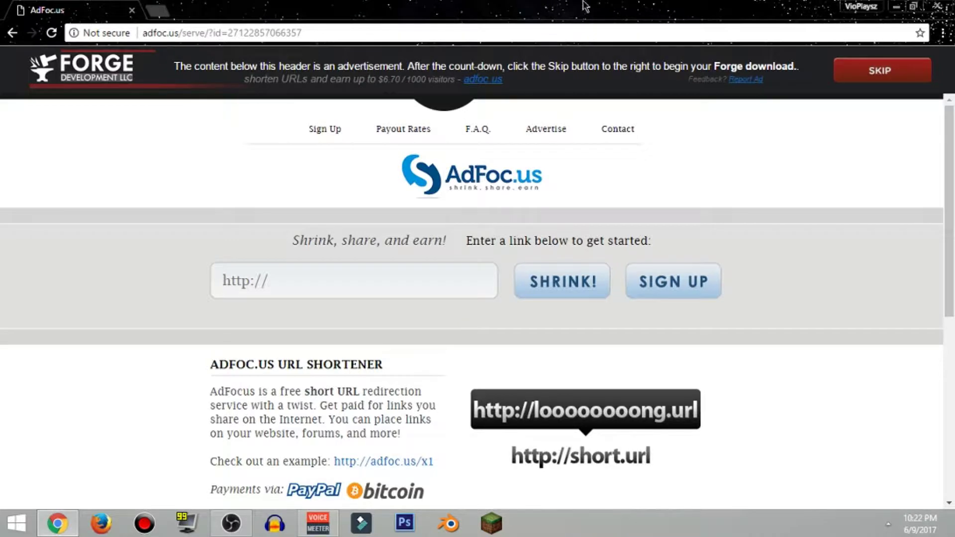
pyautogui.click(911, 74)
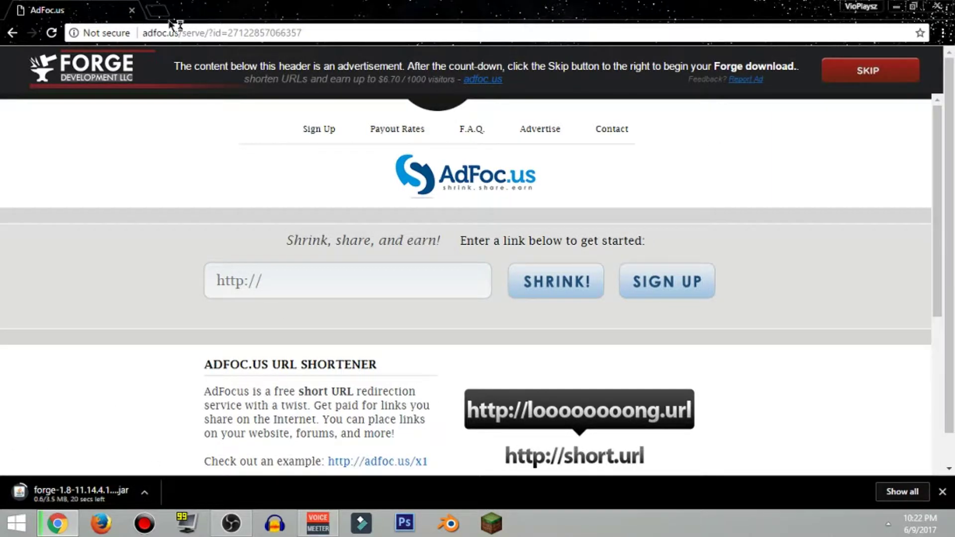
pyautogui.click(157, 10)
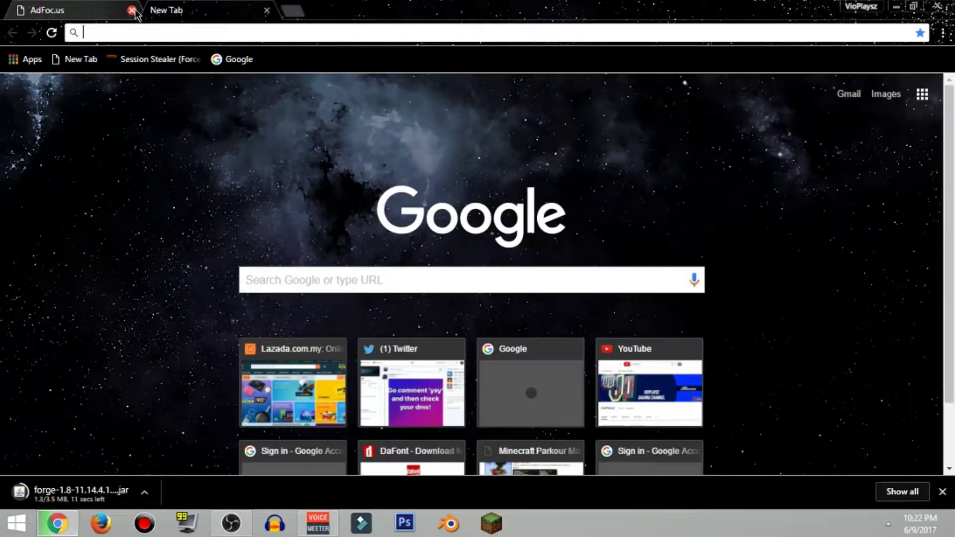
# Close the ad tab and load the pasted Advanced Capes forum thread URL
pyautogui.click(132, 10)
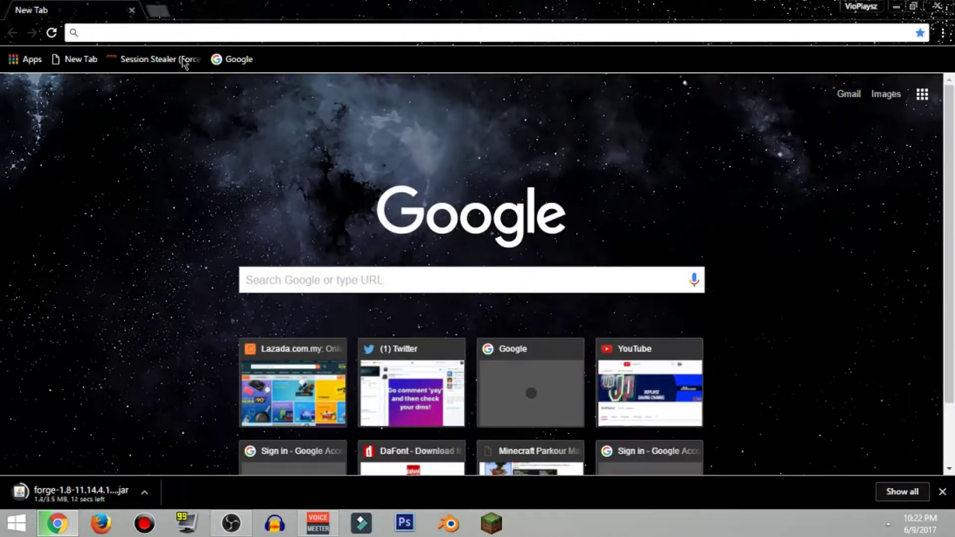
pyautogui.click(113, 36)
pyautogui.hotkey('ctrl', 'v')
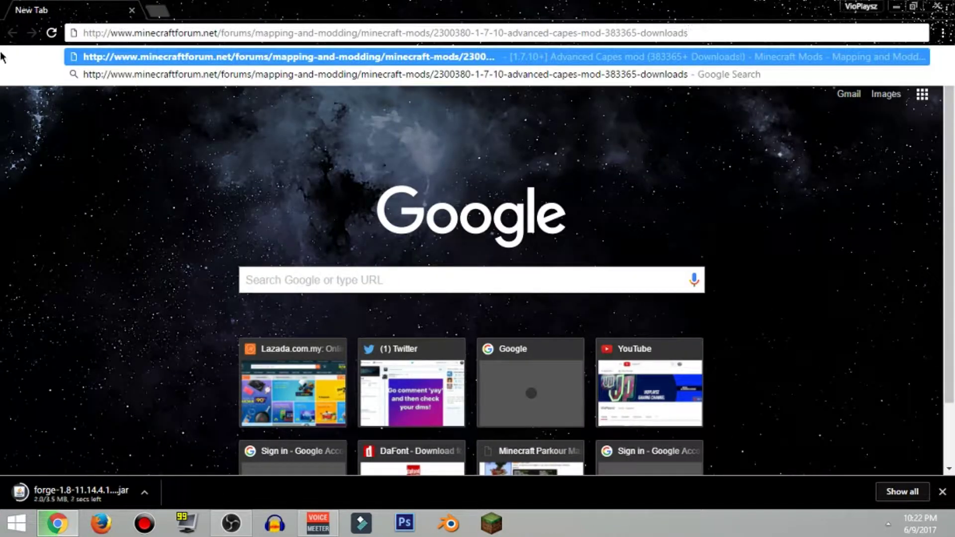
pyautogui.press('Return')
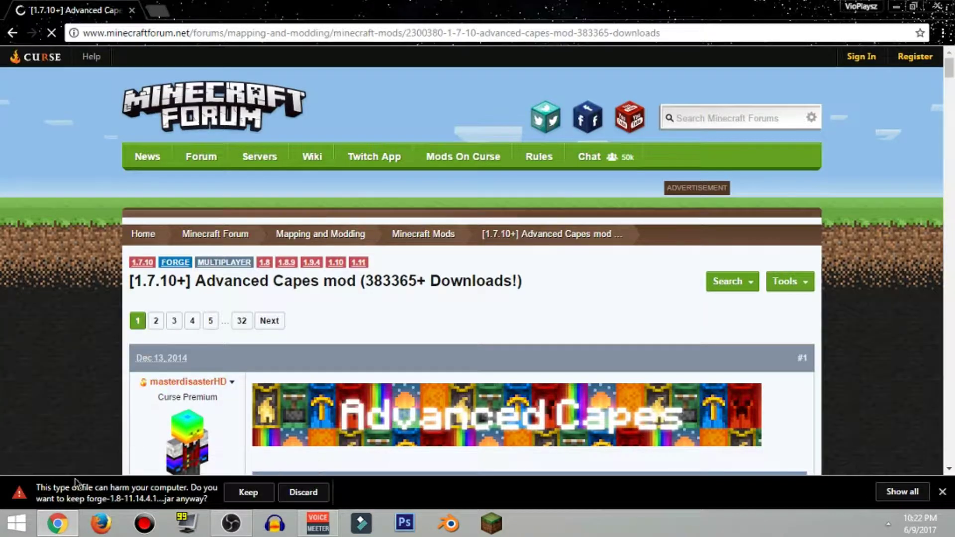
# Keep the Forge installer download and copy the jar onto the desktop
pyautogui.click(244, 491)
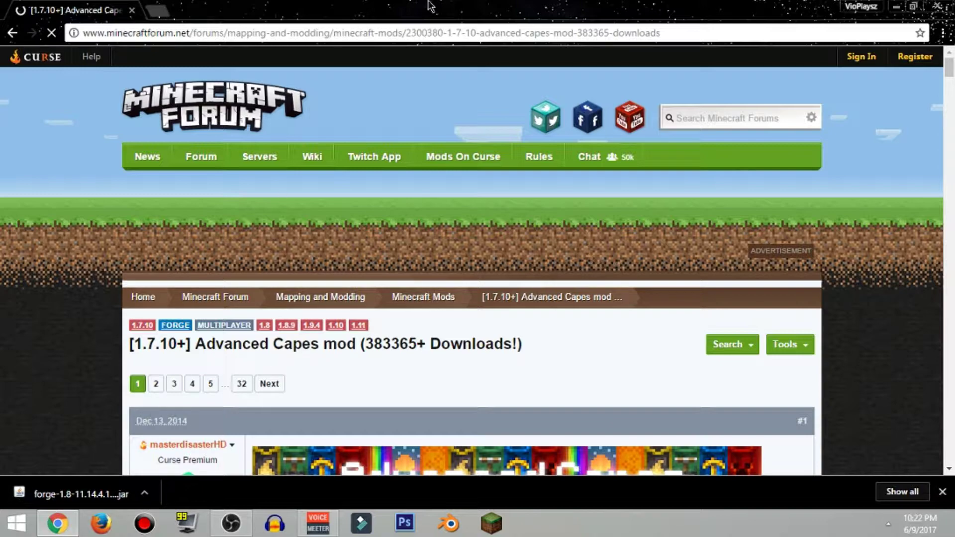
pyautogui.doubleClick(452, 6)
pyautogui.moveTo(124, 494); pyautogui.dragTo(760, 243)
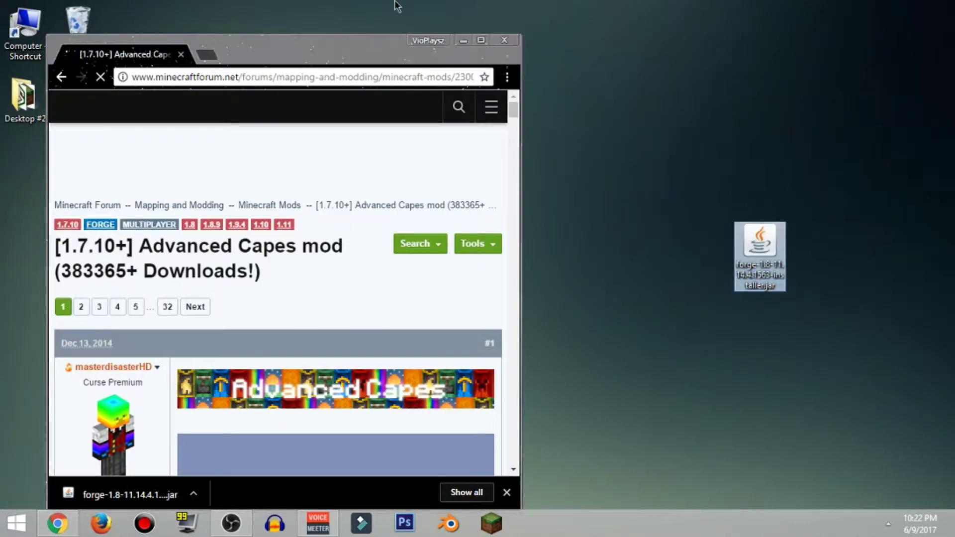
pyautogui.doubleClick(380, 60)
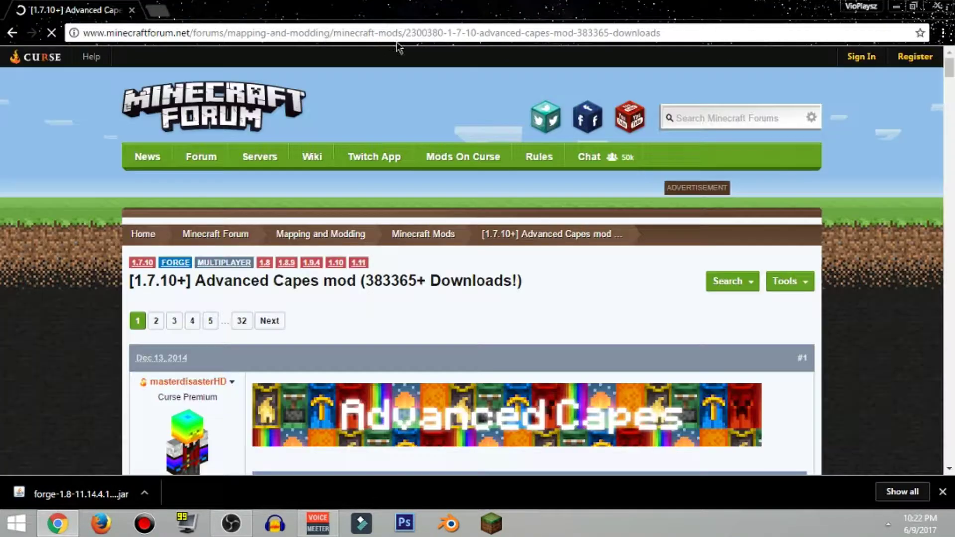
# Scroll to the Advanced Capes card and start the 'Download for 1.8' link
pyautogui.click(942, 492)
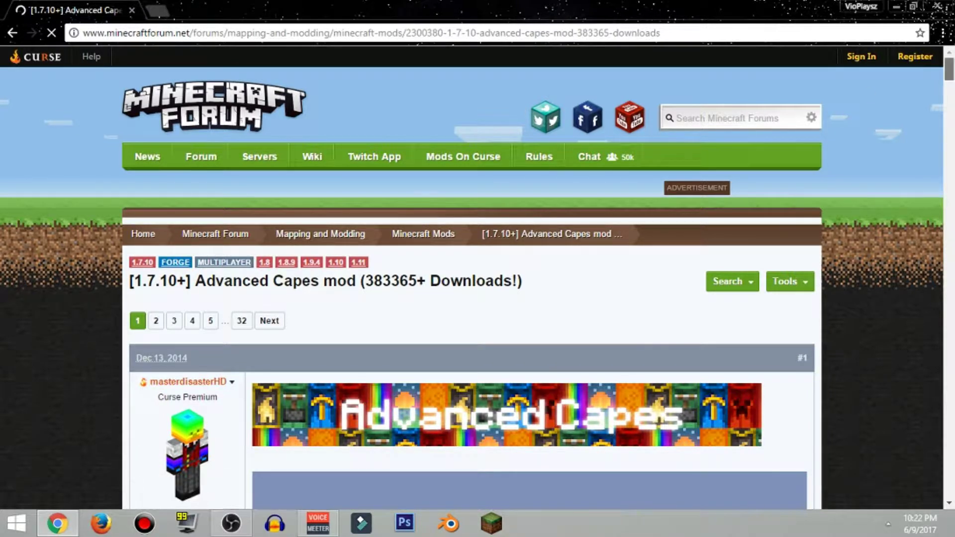
pyautogui.scroll(-14, 946, 92)
pyautogui.scroll(10, 304, 154)
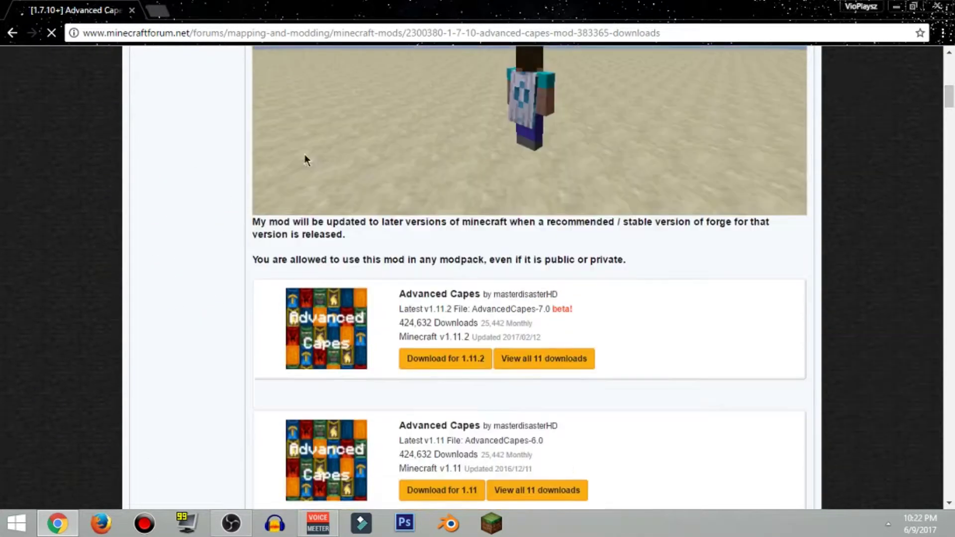
pyautogui.scroll(-6, 501, 114)
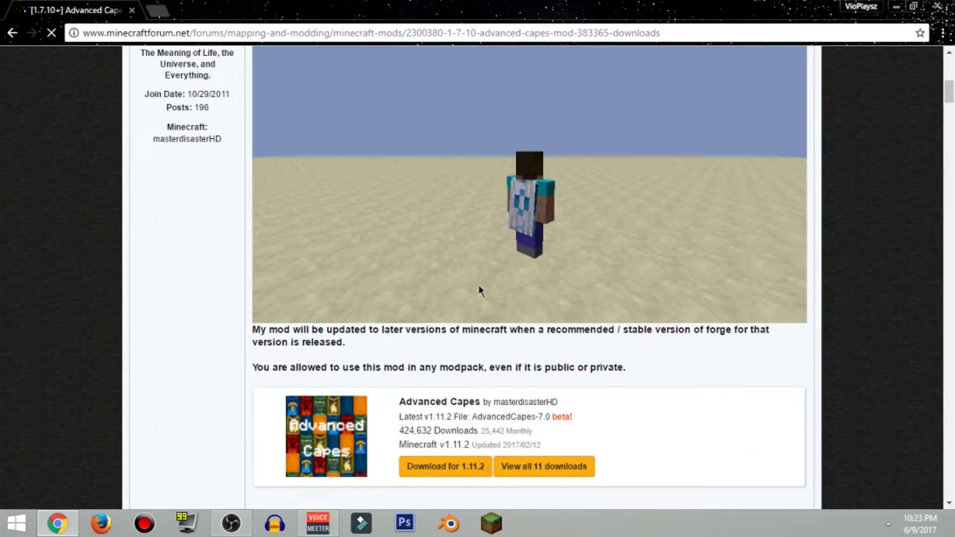
pyautogui.scroll(-1, 480, 291)
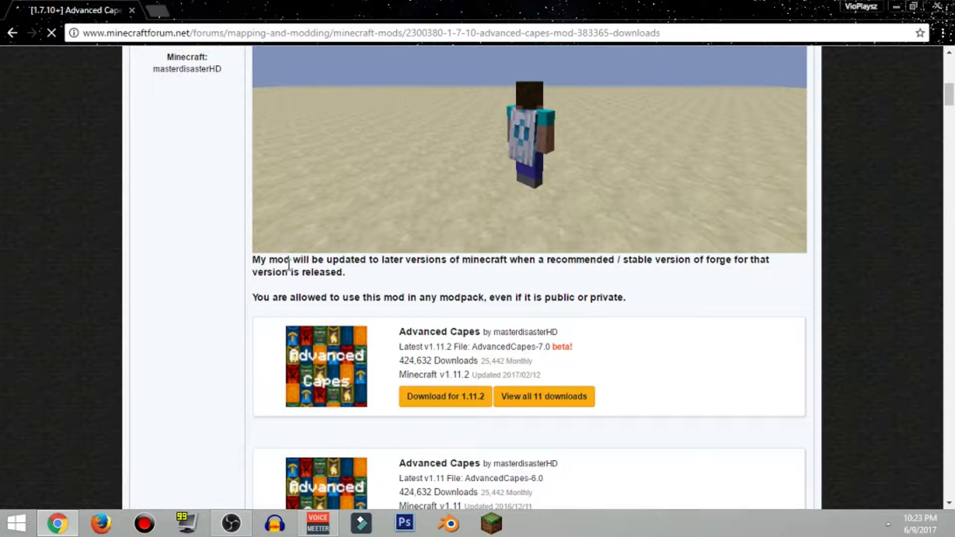
pyautogui.scroll(-3, 178, 267)
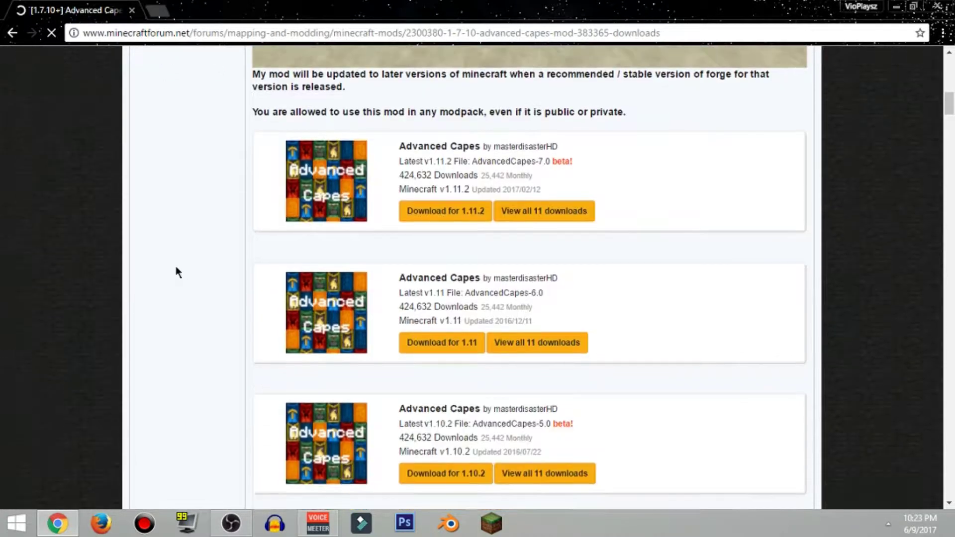
pyautogui.scroll(-10, 293, 297)
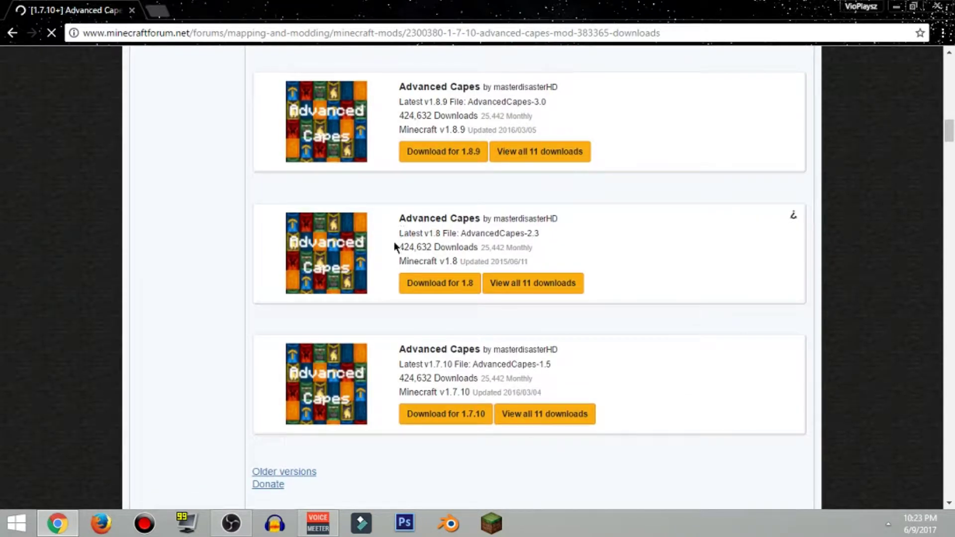
pyautogui.click(434, 284)
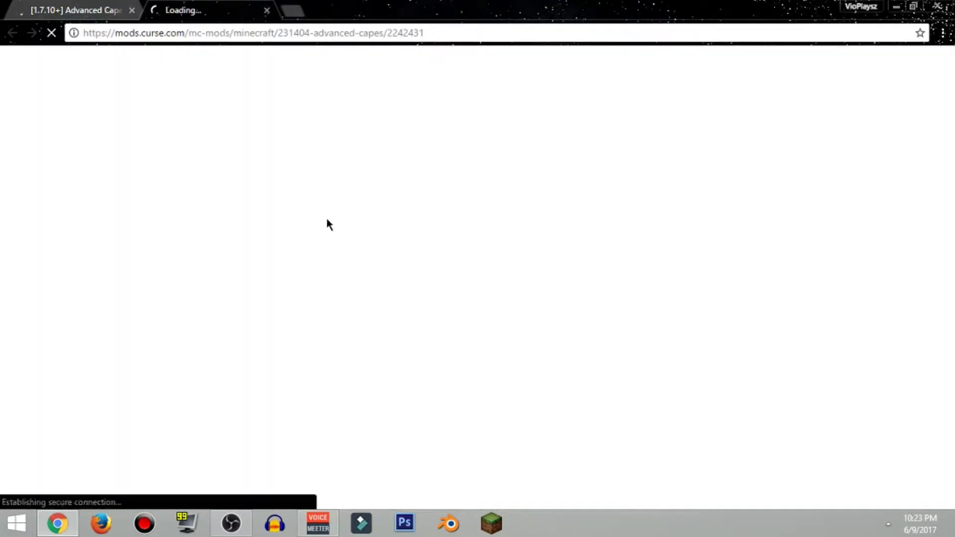
# Return to the forum thread tab and browse its download list
pyautogui.click(106, 9)
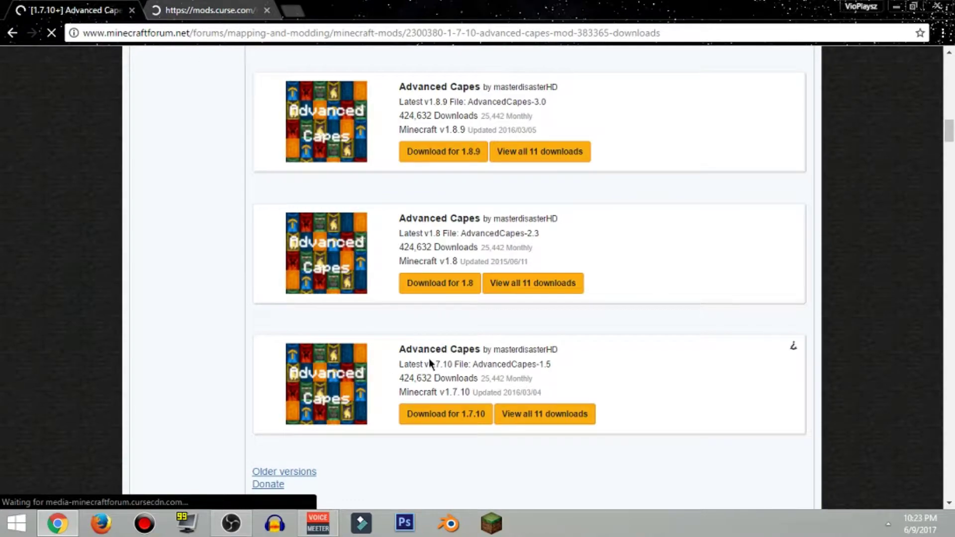
pyautogui.scroll(2, 448, 358)
pyautogui.scroll(2, 497, 214)
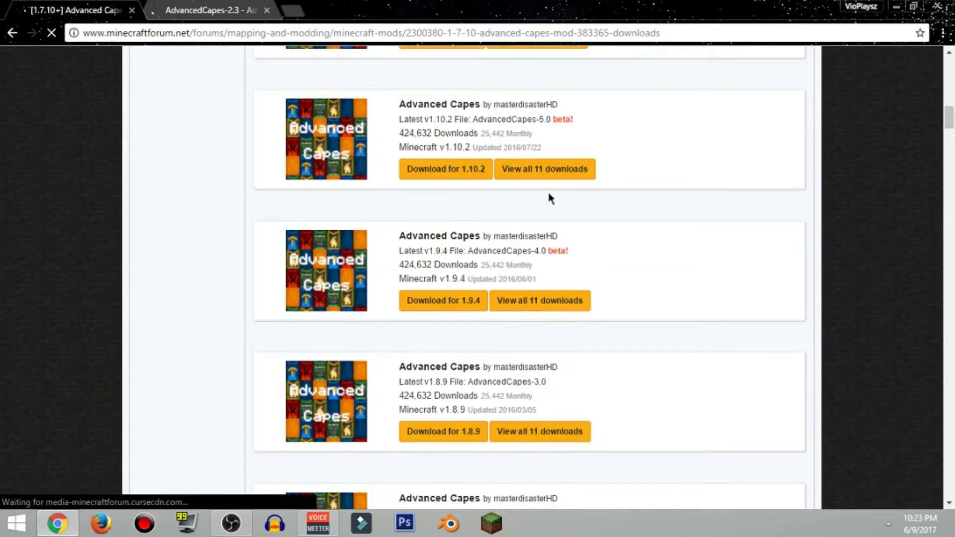
pyautogui.scroll(10, 488, 169)
pyautogui.scroll(-3, 489, 166)
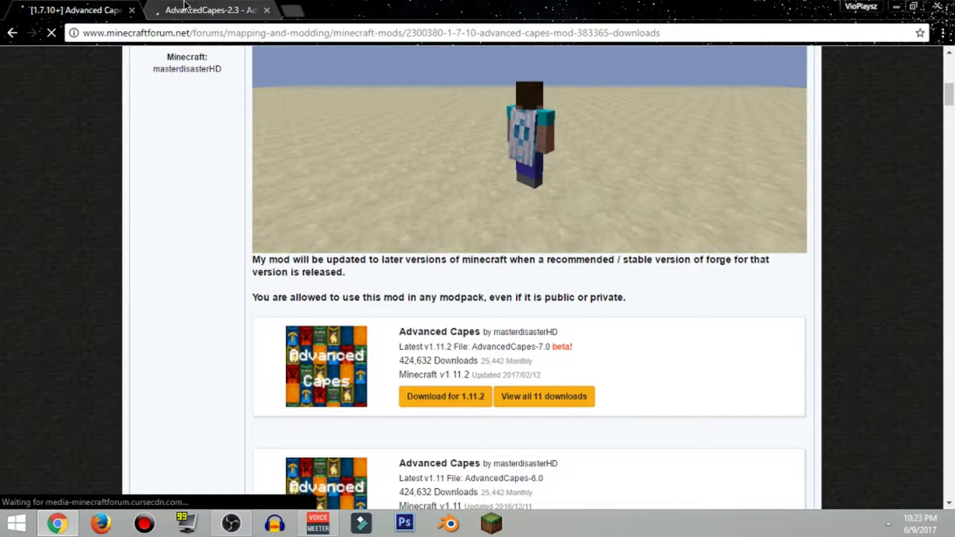
# Keep advancedcapes-2.3.jar from the Curse tab and drag it onto the desktop
pyautogui.click(209, 10)
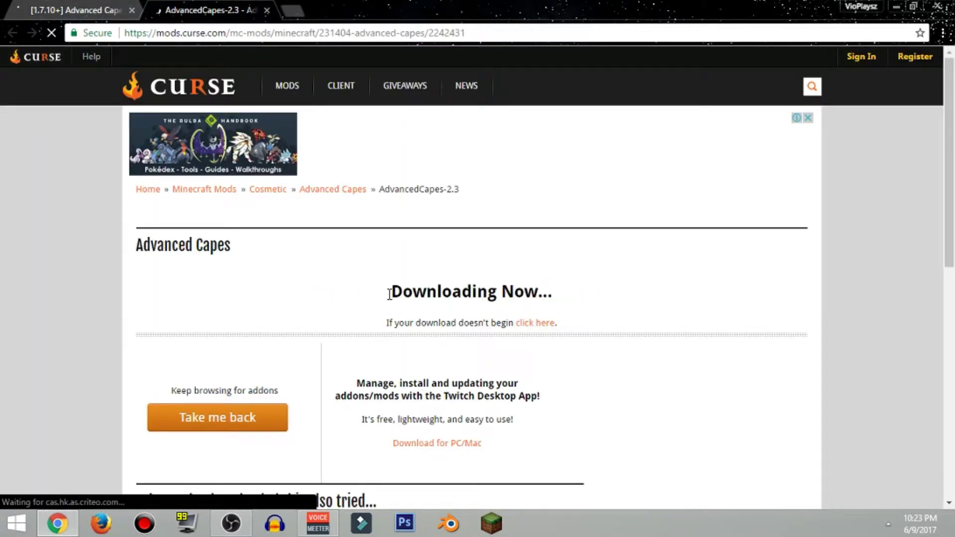
pyautogui.click(249, 493)
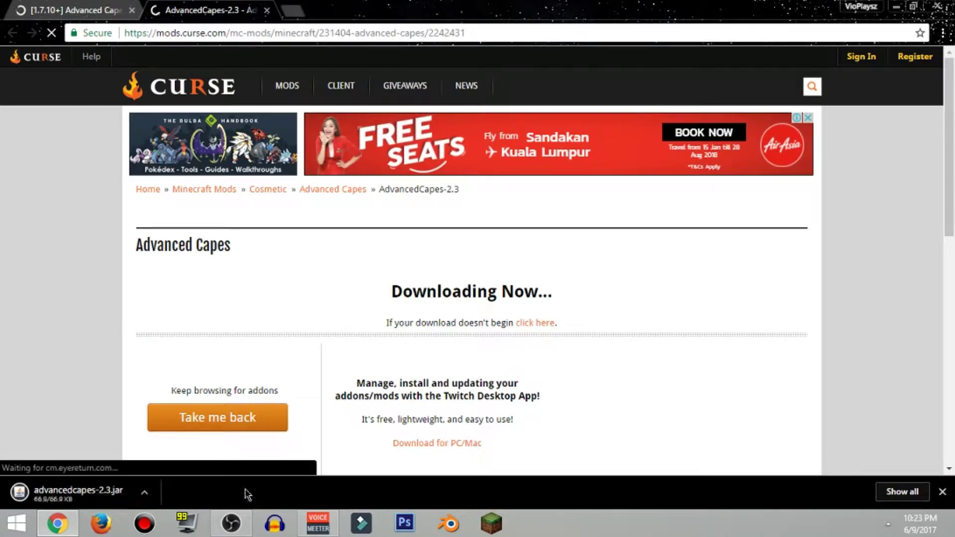
pyautogui.press('super+Down')
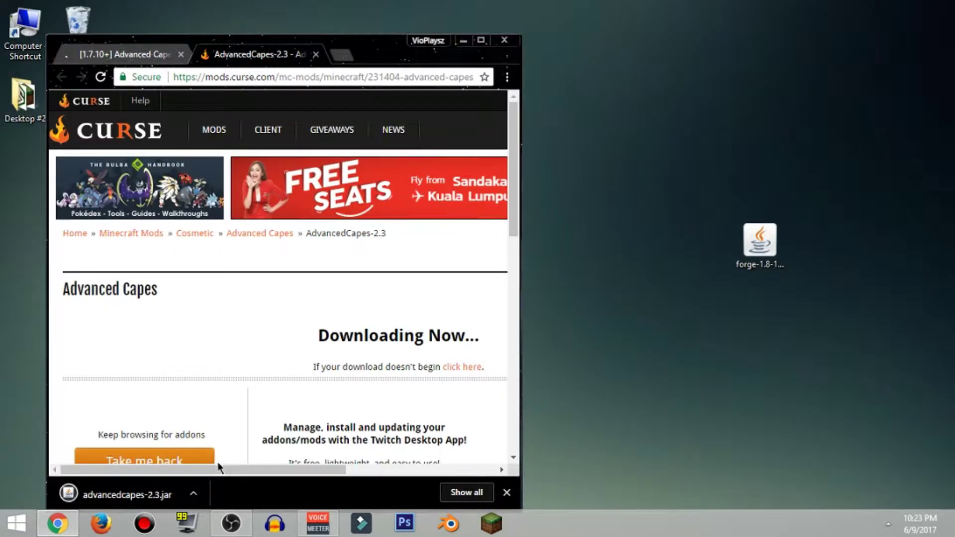
pyautogui.moveTo(169, 492); pyautogui.dragTo(652, 256)
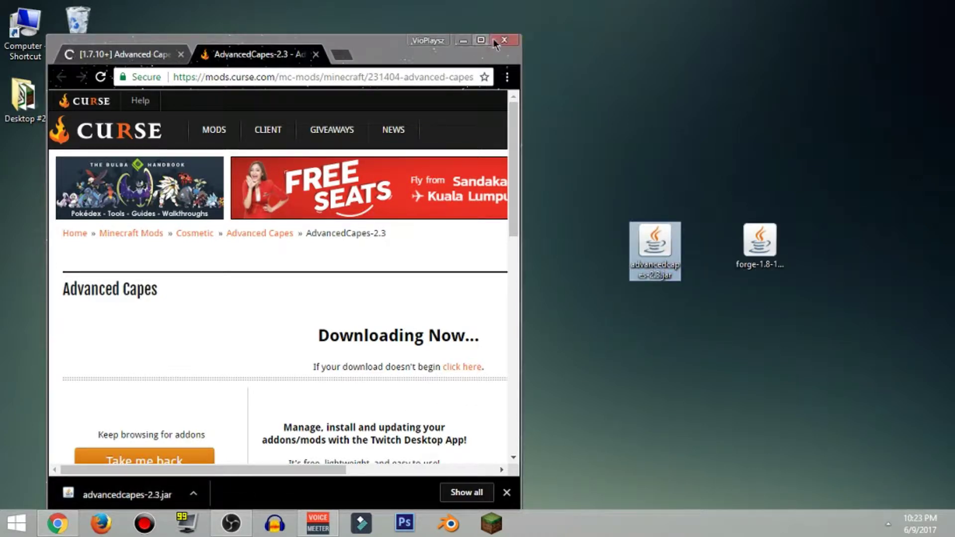
# Minimize Chrome, line up both jars, and rename the capes jar to 'Capes 1.8'
pyautogui.click(464, 40)
pyautogui.moveTo(485, 193); pyautogui.dragTo(358, 175)
pyautogui.moveTo(738, 245); pyautogui.dragTo(436, 174)
pyautogui.rightClick(402, 167)
pyautogui.click(427, 425)
pyautogui.write('Capes')
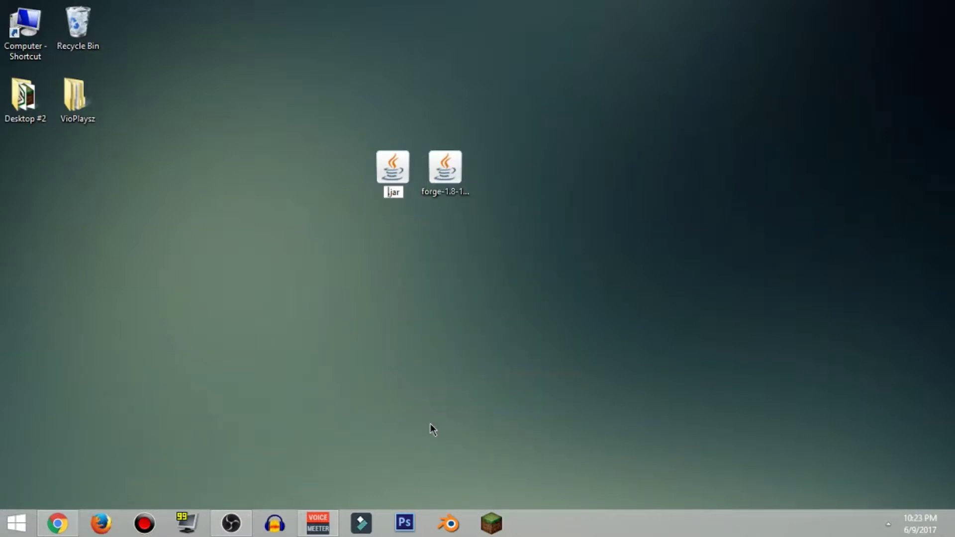
pyautogui.write(' 1.8')
# Confirm Capes 1.8.jar and rename the Forge installer to 'Forge 1.8'
pyautogui.press('Return')
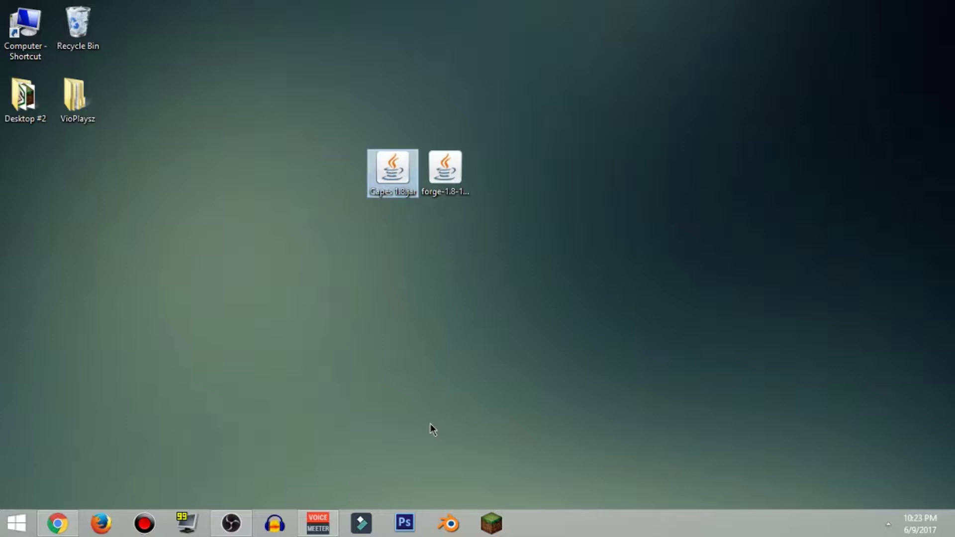
pyautogui.rightClick(457, 151)
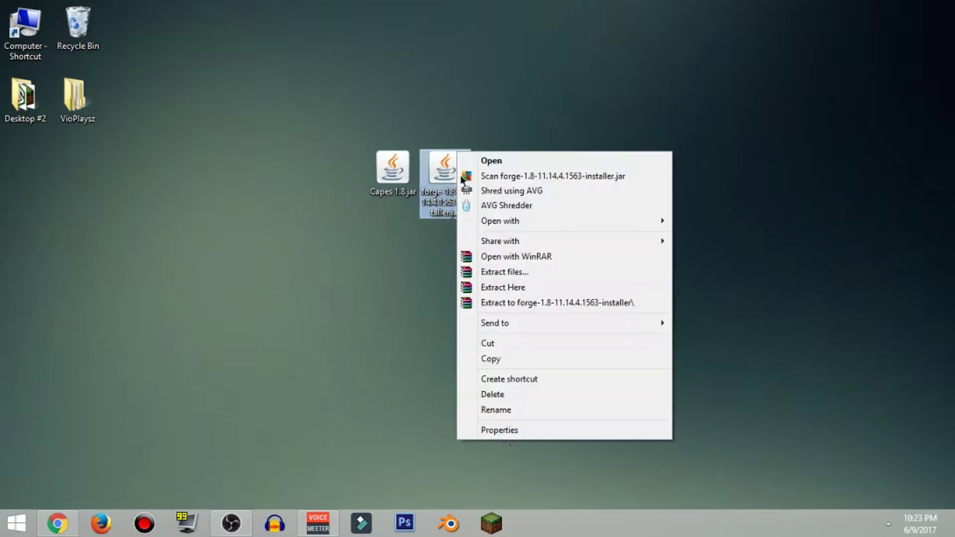
pyautogui.click(502, 411)
pyautogui.write('F')
pyautogui.write('orge')
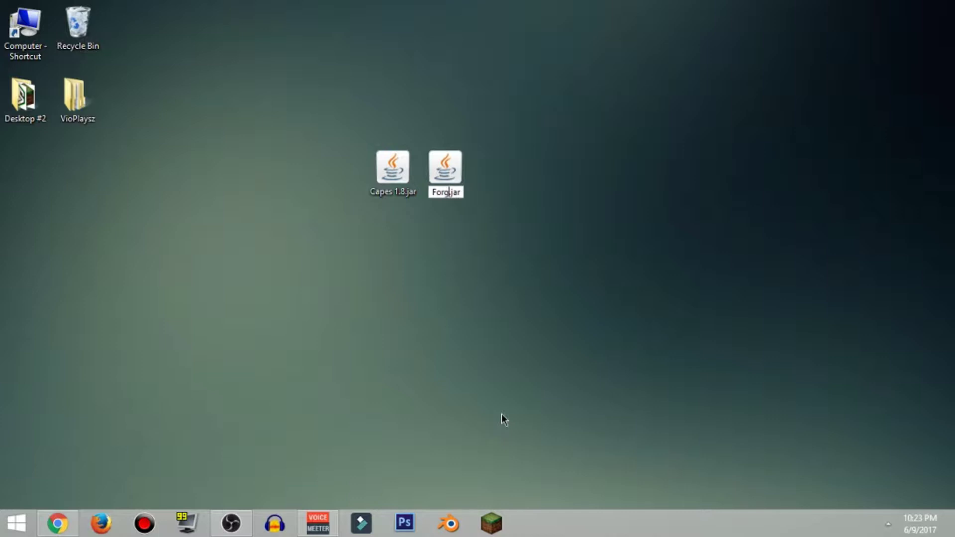
pyautogui.write(' 1.8')
pyautogui.press('Return')
# Select Forge 1.8.jar on the desktop
pyautogui.click(502, 414)
pyautogui.moveTo(672, 142); pyautogui.dragTo(184, 284)
pyautogui.click(446, 160)
pyautogui.rightClick(446, 159)
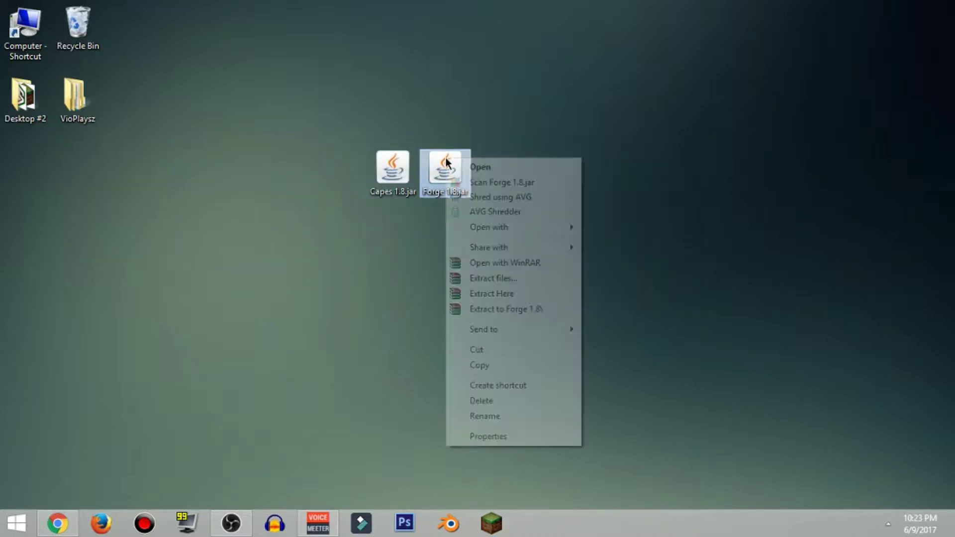
pyautogui.click(225, 350)
pyautogui.moveTo(714, 112); pyautogui.dragTo(281, 374)
pyautogui.click(473, 178)
# Run Forge 1.8.jar with Install client and let the 1.8-11.14.4.1563 install download its libraries
pyautogui.doubleClick(467, 177)
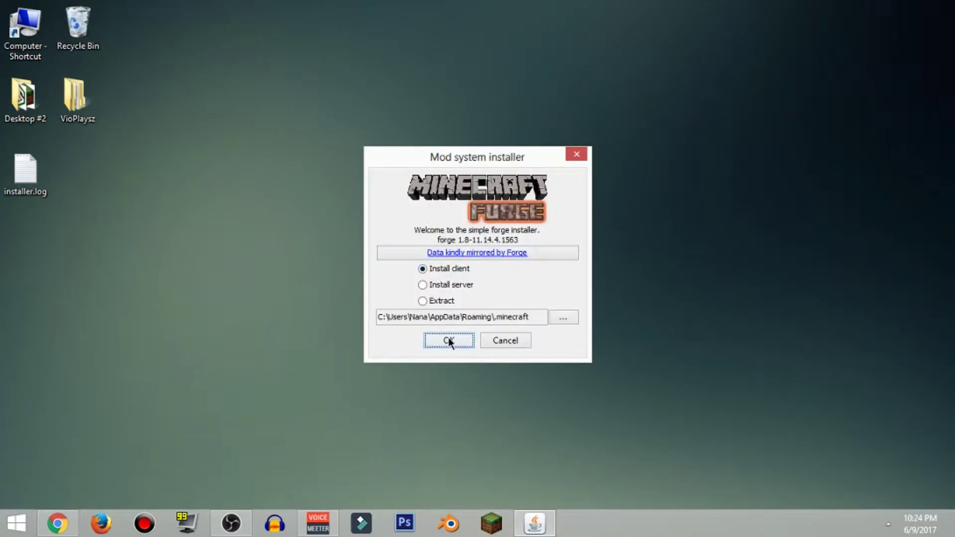
pyautogui.click(449, 340)
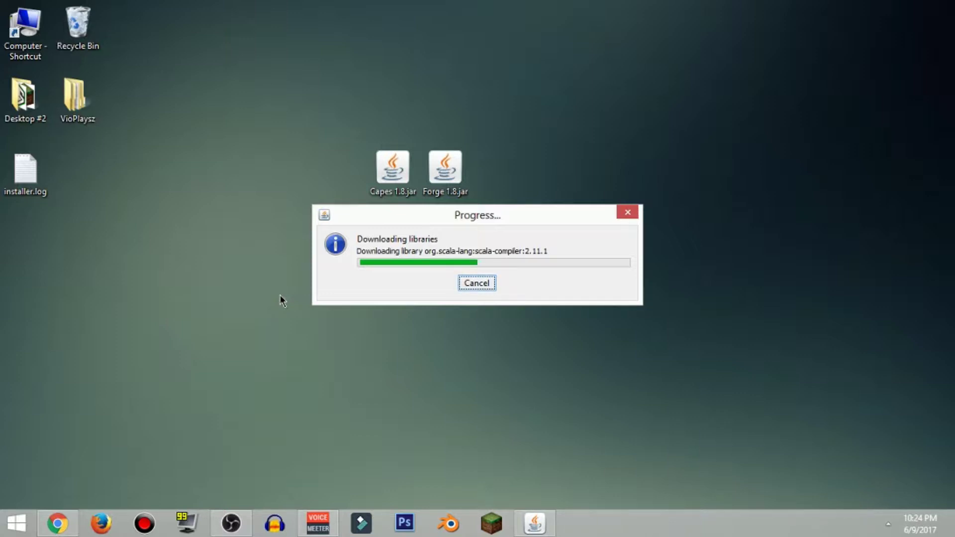
pyautogui.moveTo(500, 219); pyautogui.dragTo(503, 153)
pyautogui.moveTo(893, 56); pyautogui.dragTo(133, 387)
pyautogui.click(404, 178)
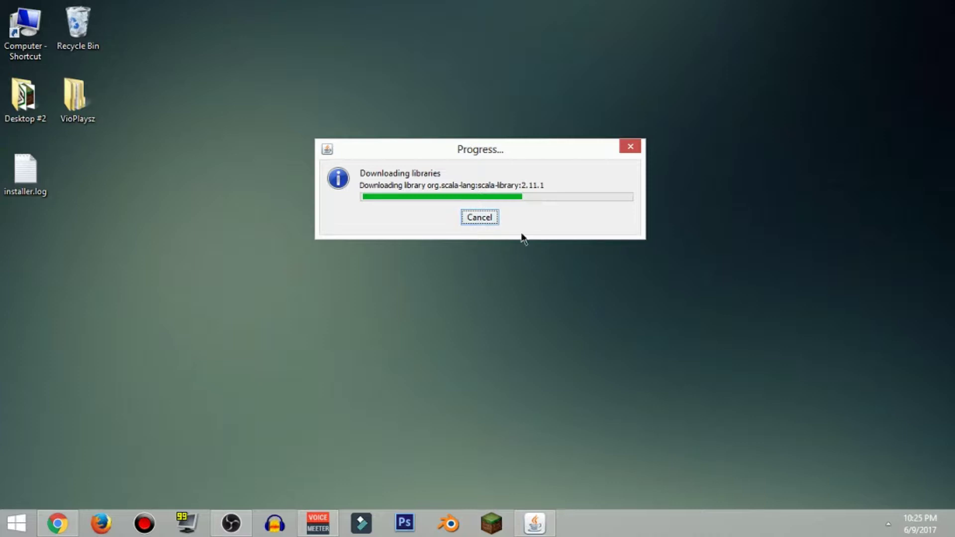
pyautogui.moveTo(826, 39)
pyautogui.mouseDown()
pyautogui.moveTo(139, 326)
pyautogui.moveTo(426, 379)
pyautogui.mouseUp()
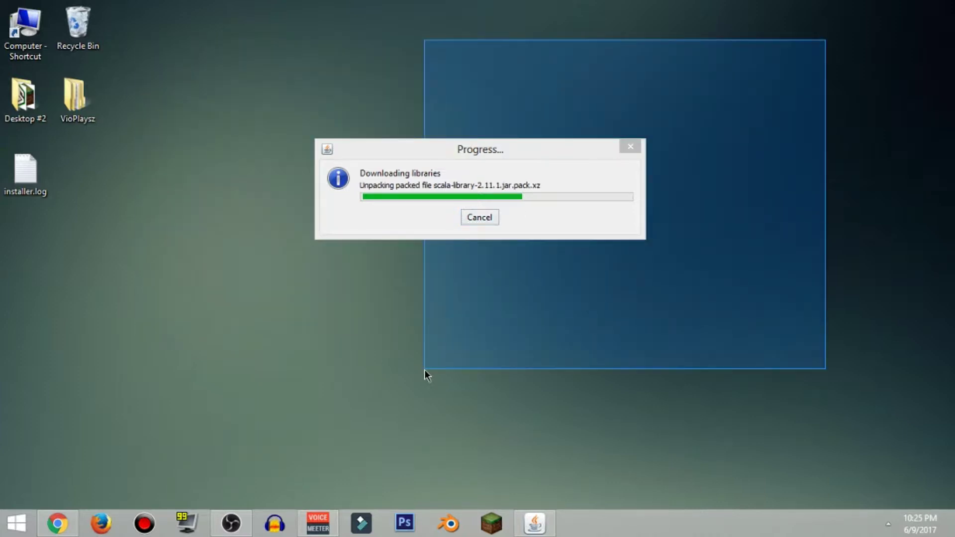
pyautogui.moveTo(808, 109); pyautogui.dragTo(184, 373)
pyautogui.moveTo(929, 100); pyautogui.dragTo(74, 115)
pyautogui.click(777, 122)
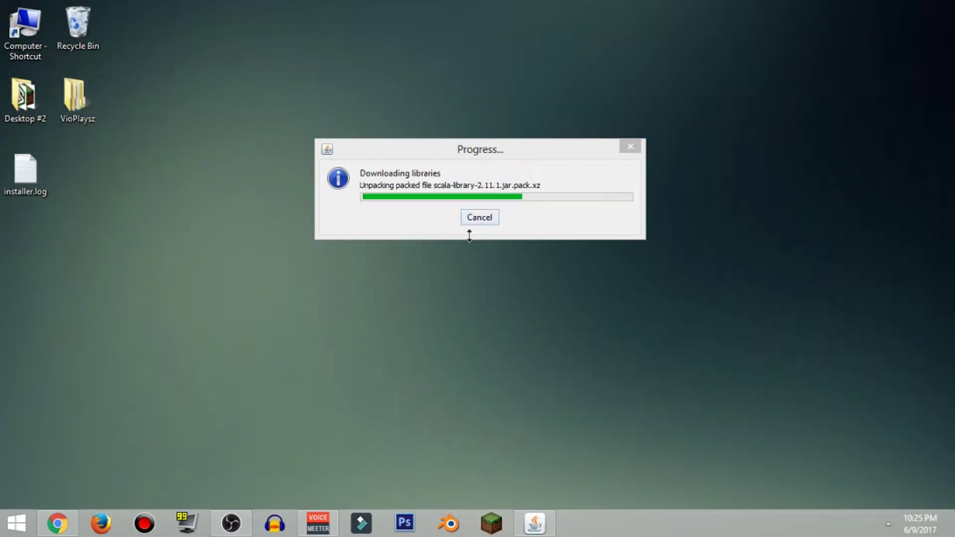
# Dismiss the Forge installer's installation-complete message
pyautogui.click(888, 524)
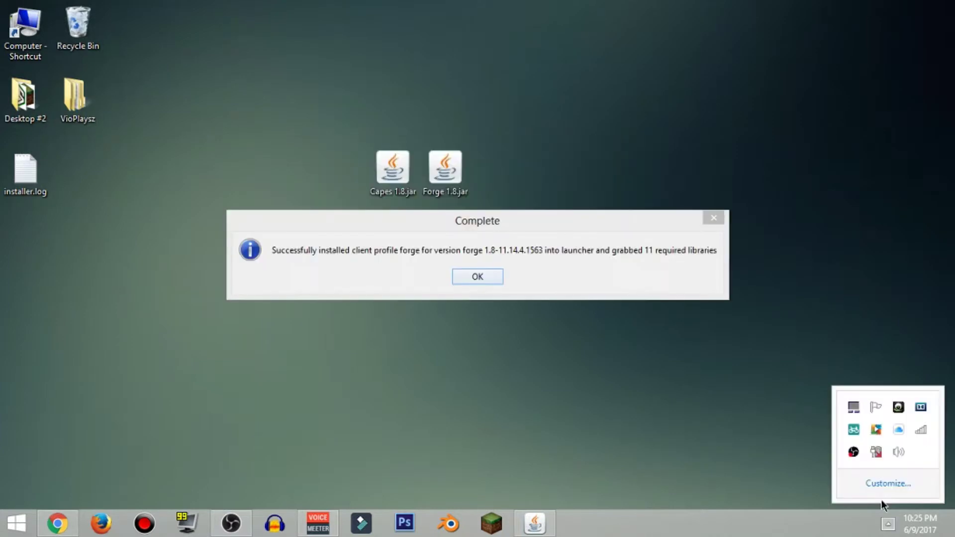
pyautogui.click(889, 523)
pyautogui.moveTo(568, 228)
pyautogui.mouseDown()
pyautogui.moveTo(560, 219)
pyautogui.moveTo(569, 215)
pyautogui.mouseUp()
pyautogui.moveTo(934, 94); pyautogui.dragTo(46, 480)
pyautogui.click(46, 475)
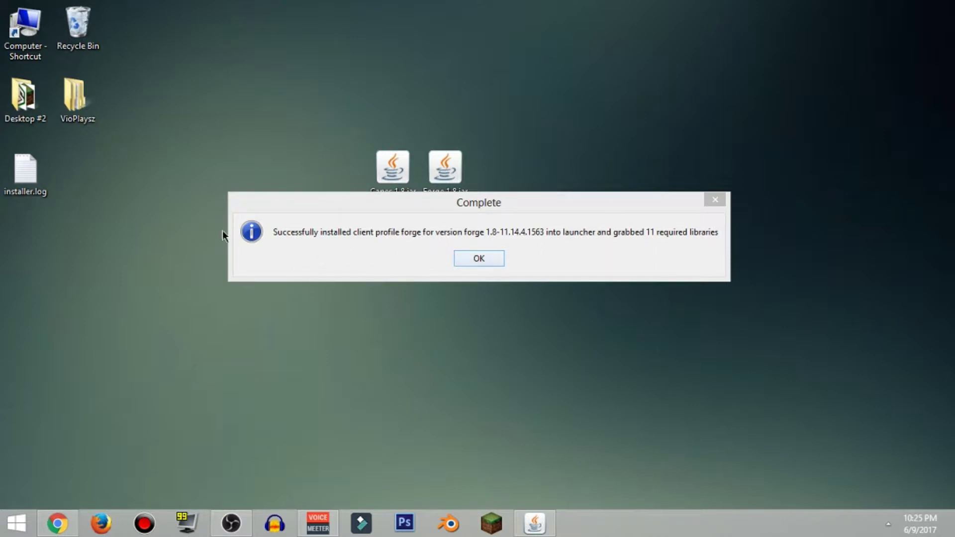
pyautogui.click(490, 259)
# Delete Forge 1.8.jar and move Capes 1.8.jar into its desktop spot
pyautogui.click(460, 189)
pyautogui.press('Delete')
pyautogui.press('Return')
pyautogui.moveTo(394, 167); pyautogui.dragTo(431, 166)
pyautogui.click(253, 299)
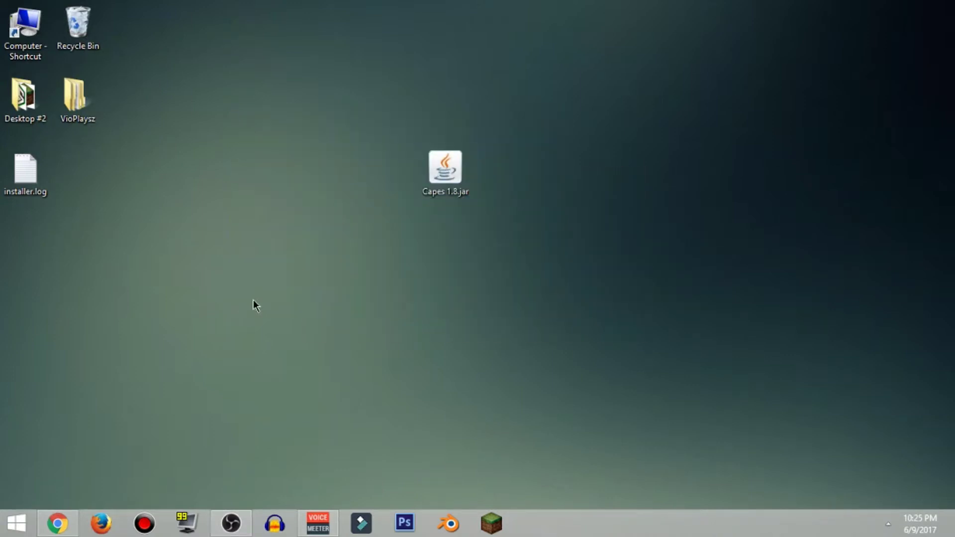
# Glance at the Start menu and hidden notification icons, then close them
pyautogui.click(16, 523)
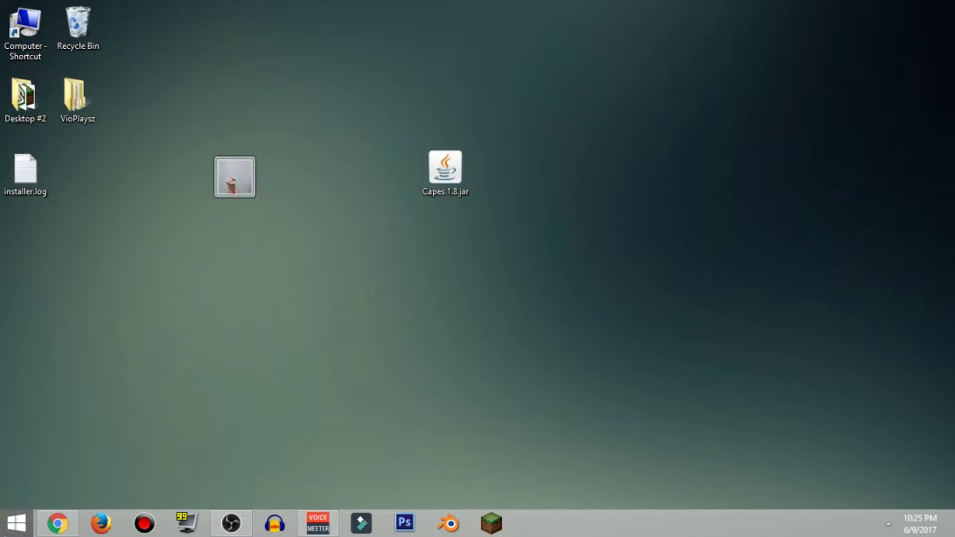
pyautogui.click(18, 417)
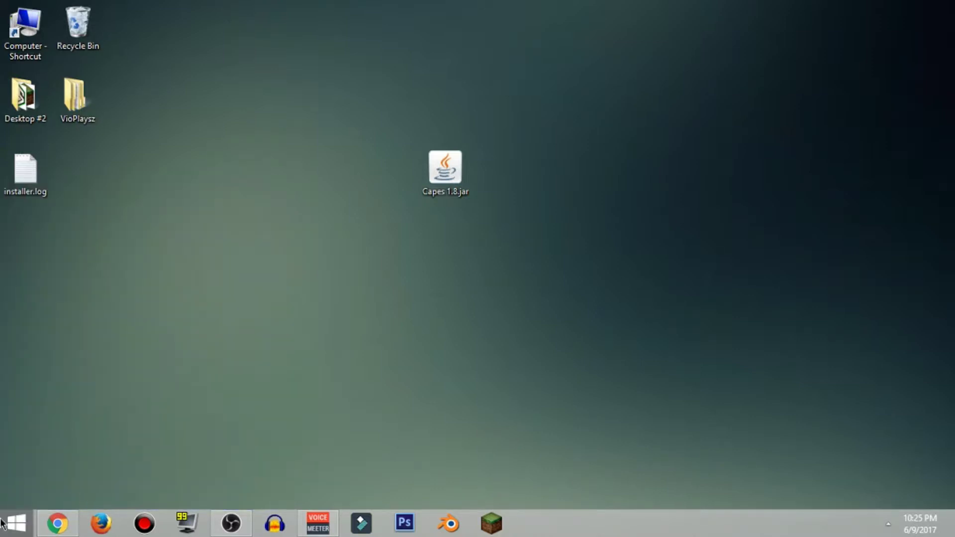
pyautogui.click(889, 523)
pyautogui.click(809, 461)
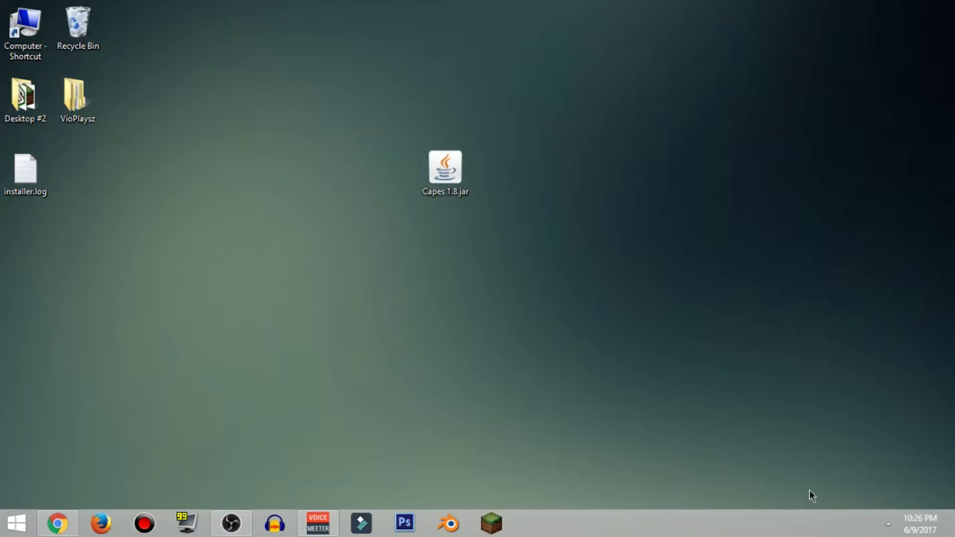
# Search for %appdata% from the Start screen, then return to the desktop
pyautogui.press('super')
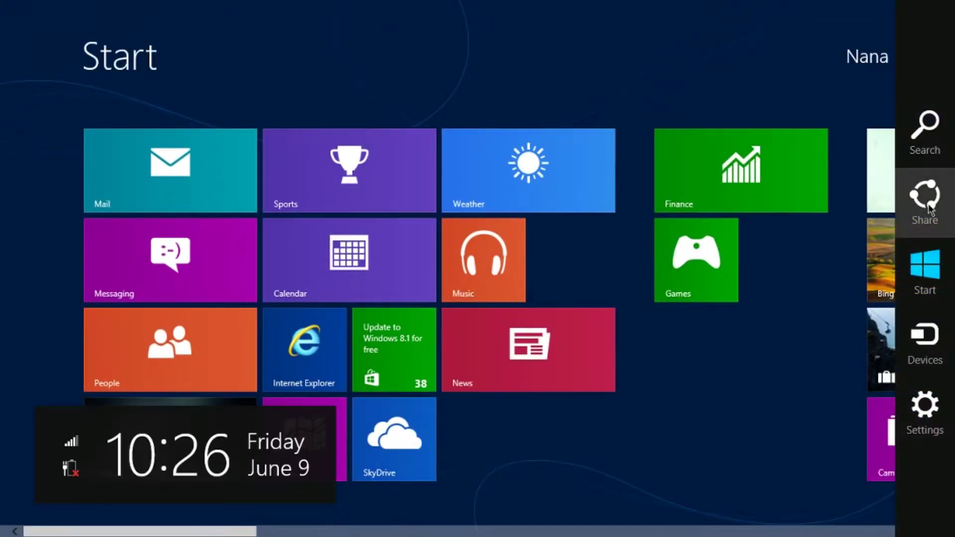
pyautogui.click(927, 154)
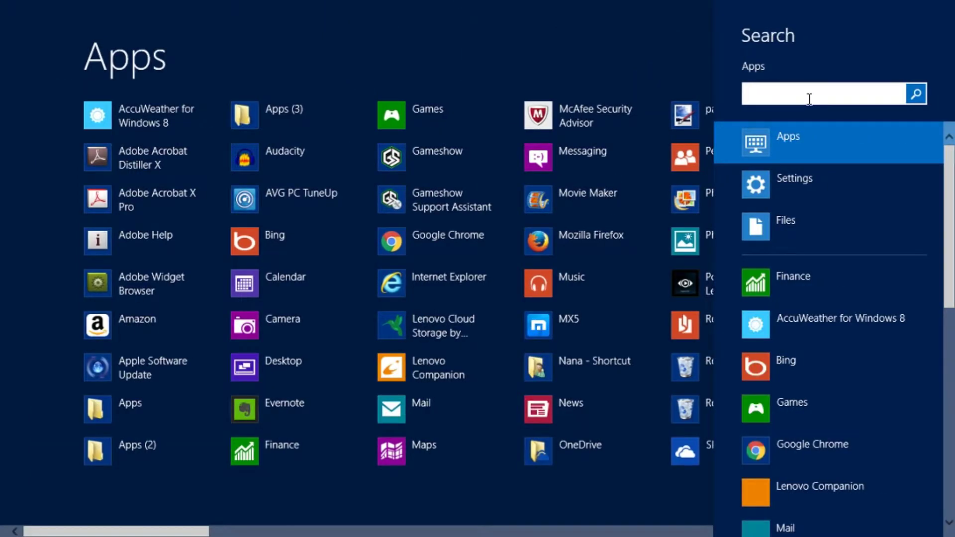
pyautogui.write('%ap')
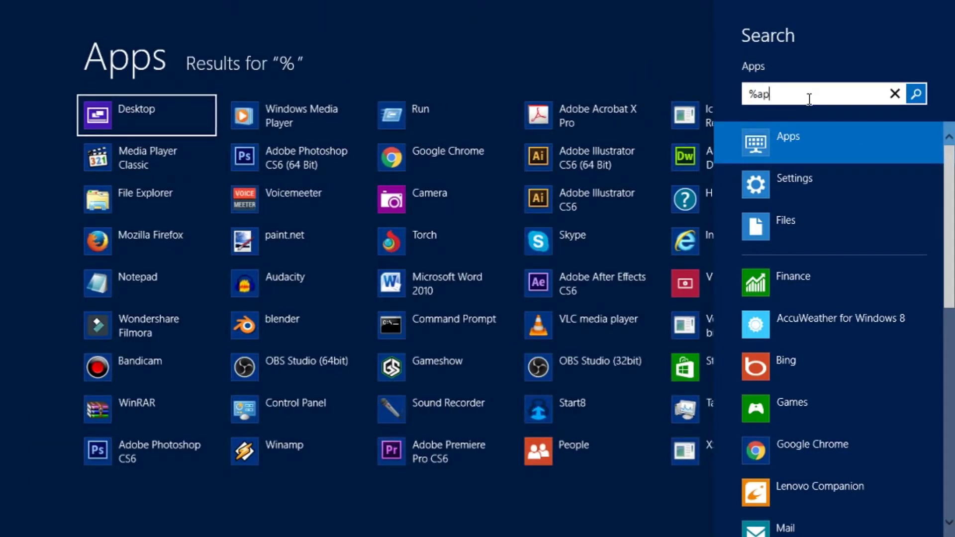
pyautogui.write('pdata%')
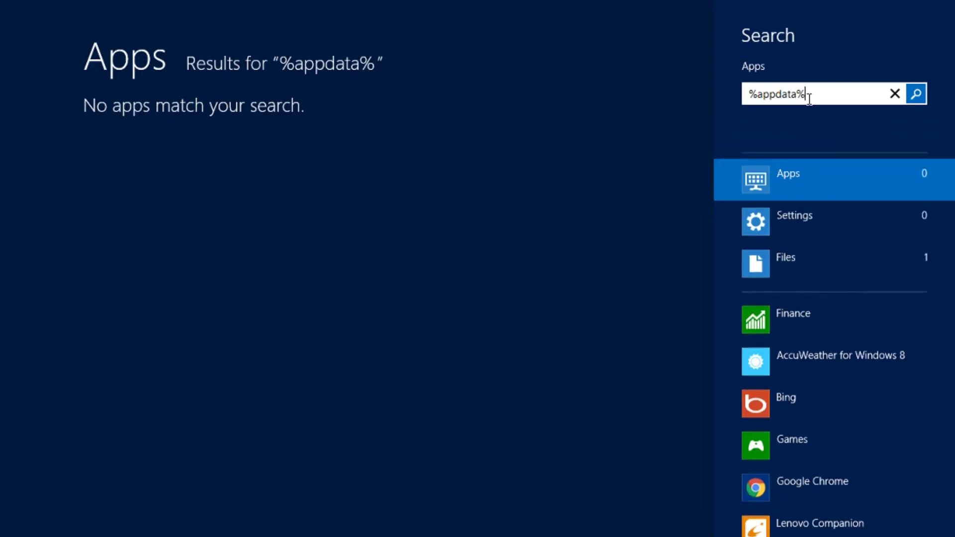
pyautogui.press('Return')
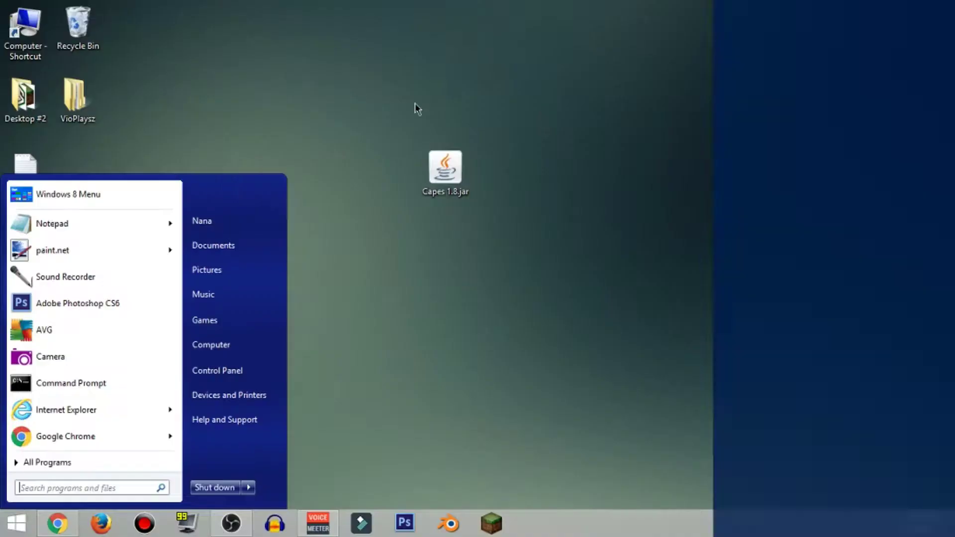
pyautogui.rightClick(708, 248)
pyautogui.click(595, 296)
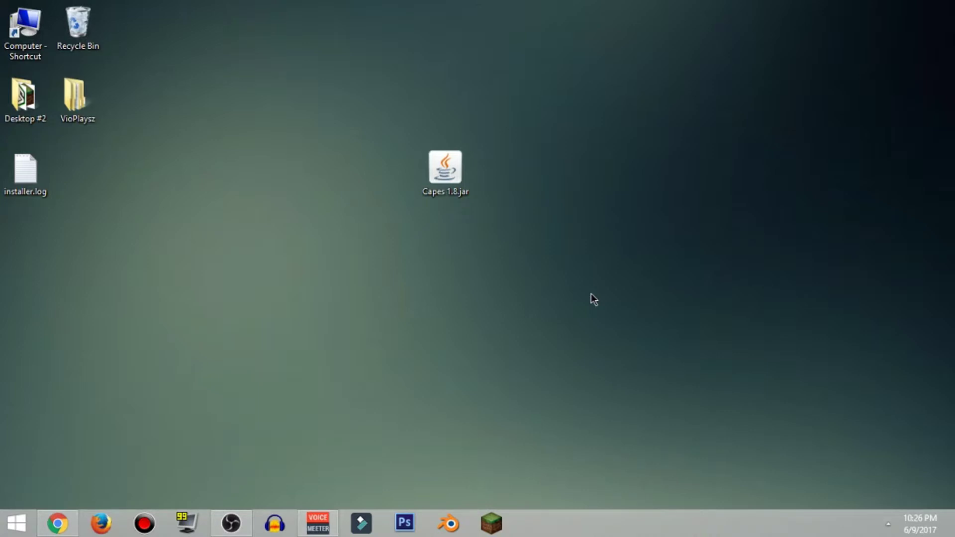
# Open the Run dialog with Win+R, drag it toward the screen centre, then close it
pyautogui.press('super')
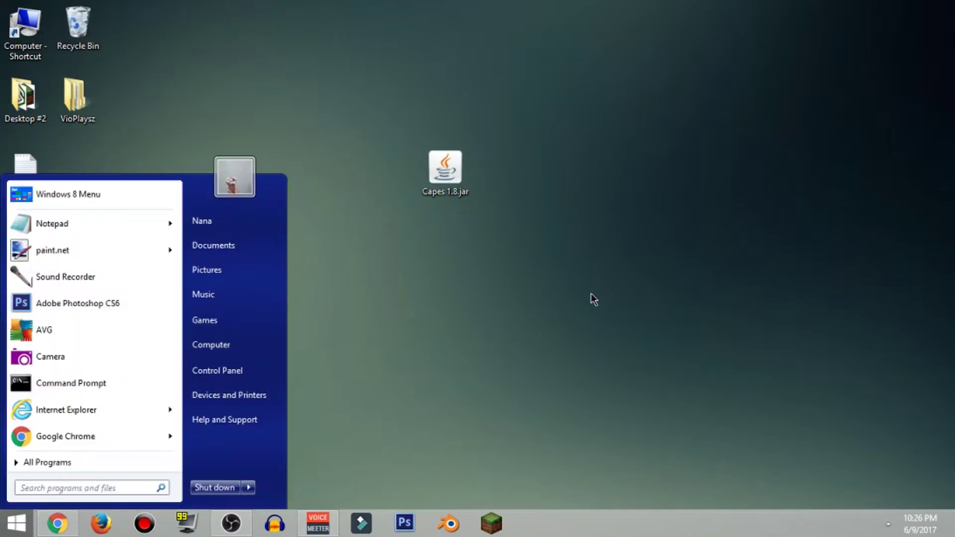
pyautogui.press('super')
pyautogui.press('super+r')
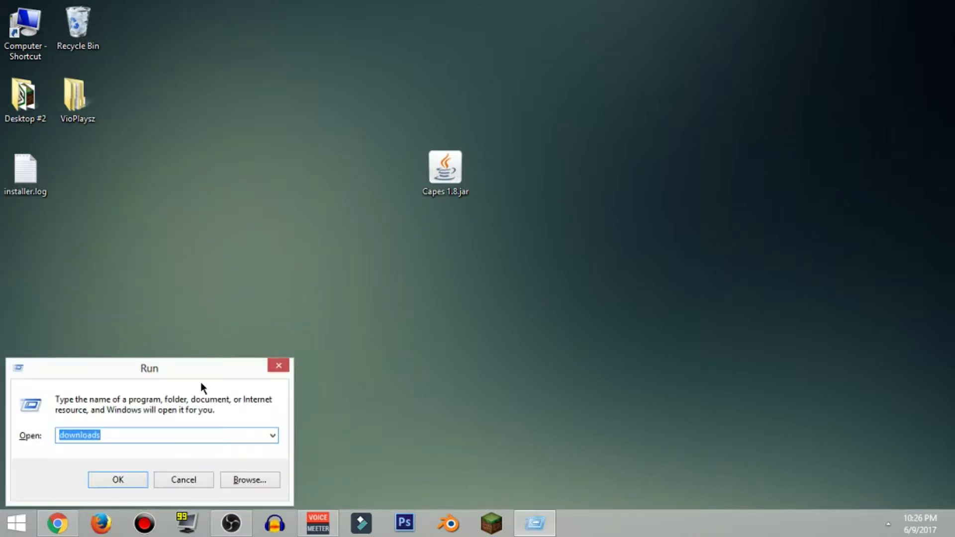
pyautogui.moveTo(150, 368); pyautogui.dragTo(85, 465)
pyautogui.click(916, 94)
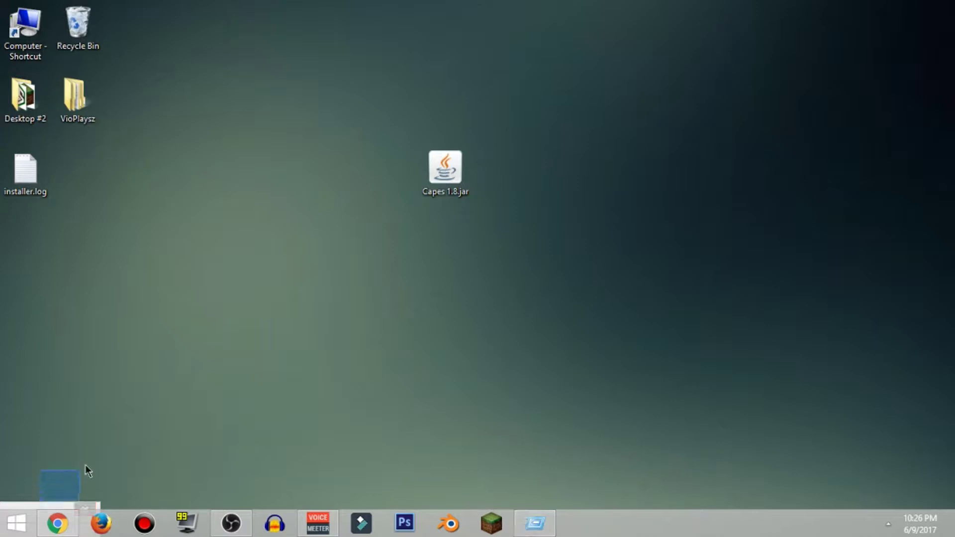
pyautogui.moveTo(35, 506); pyautogui.dragTo(557, 151)
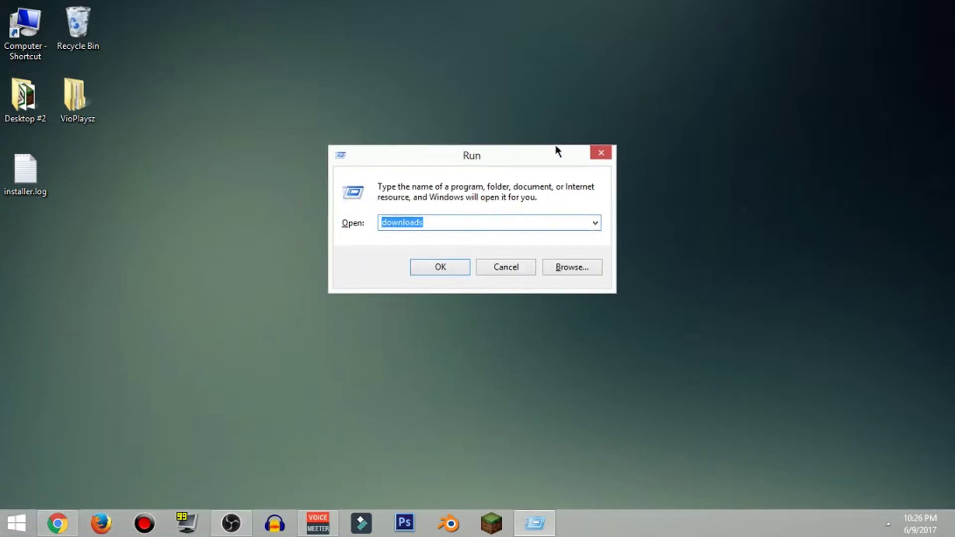
pyautogui.click(597, 155)
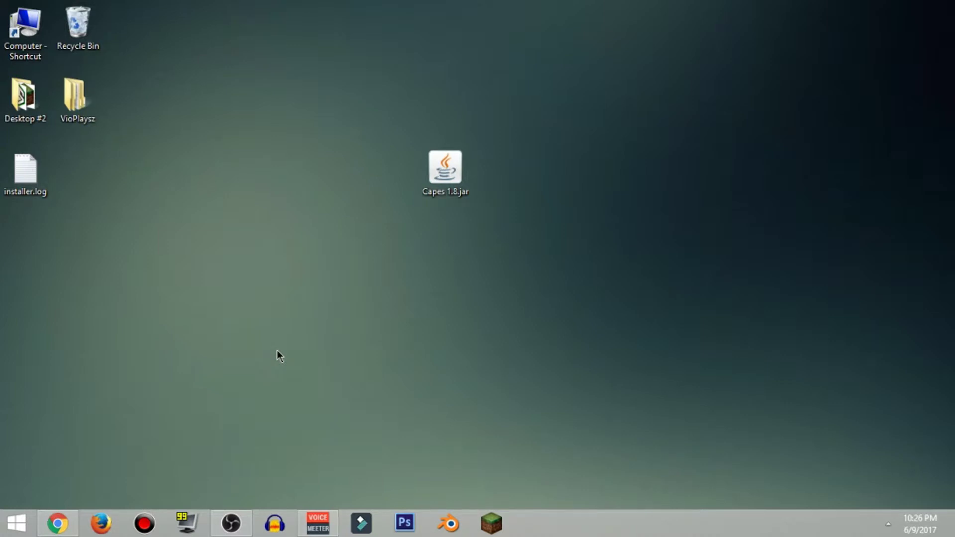
# Reopen the Run dialog, position it mid-screen, and select its 'downloads' entry
pyautogui.press('super+r')
pyautogui.moveTo(152, 370)
pyautogui.mouseDown()
pyautogui.moveTo(382, 254)
pyautogui.moveTo(468, 146)
pyautogui.mouseUp()
pyautogui.moveTo(838, 92); pyautogui.dragTo(230, 393)
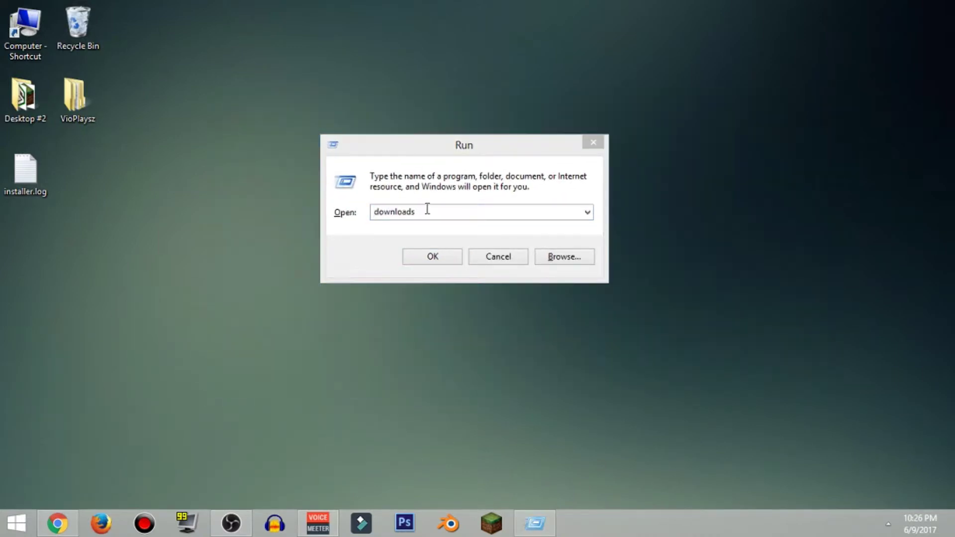
pyautogui.click(442, 209)
# Run %appdata% and open the .minecraft folder in Roaming
pyautogui.click(589, 219)
pyautogui.click(589, 215)
pyautogui.press('BackSpace')
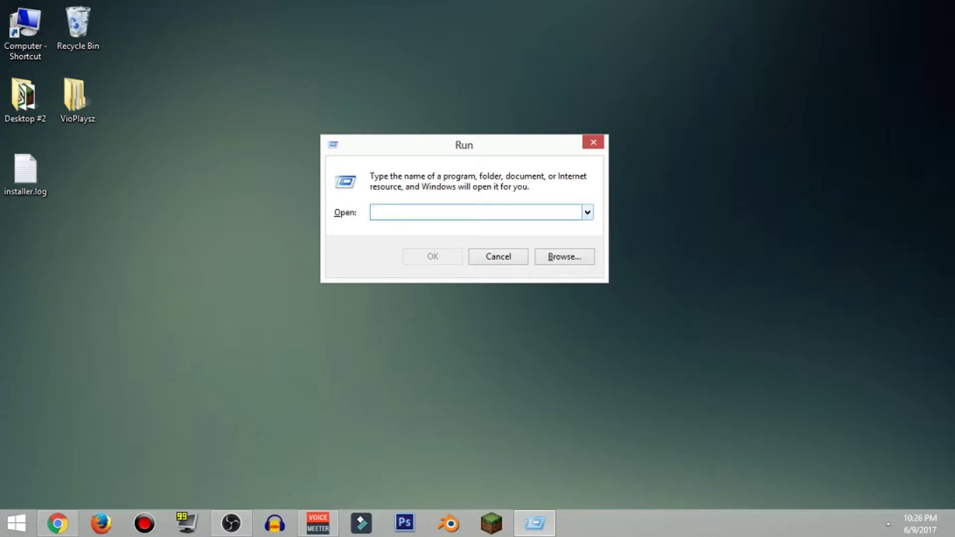
pyautogui.write('%appdat')
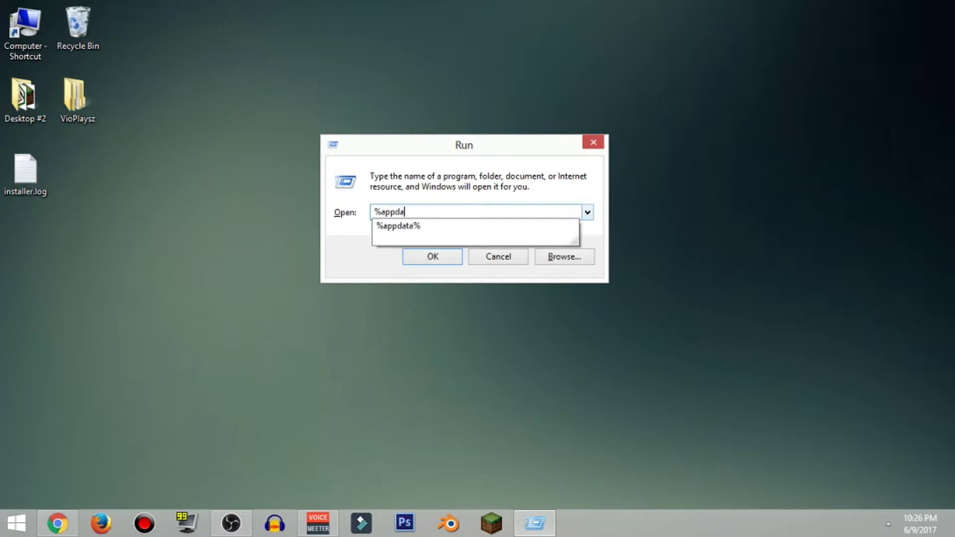
pyautogui.write('a%')
pyautogui.press('Return')
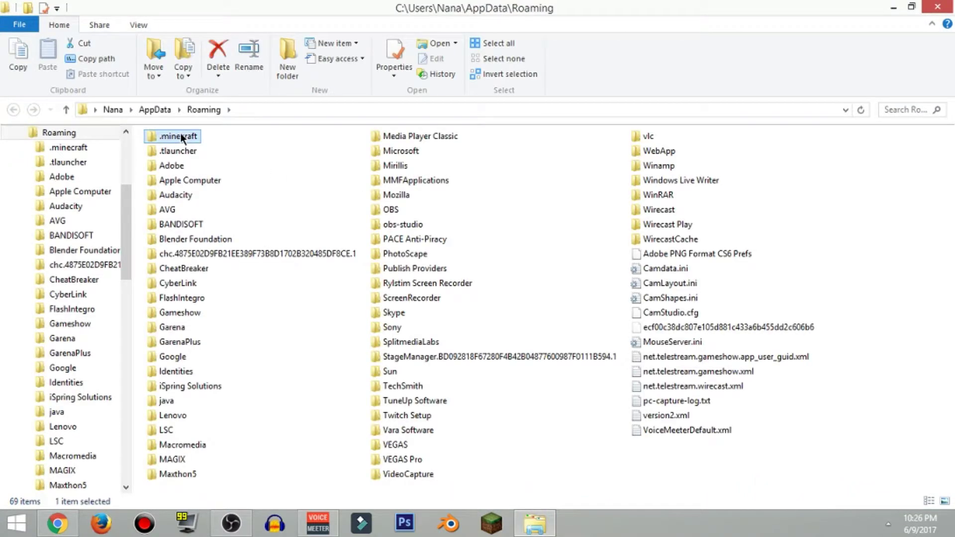
pyautogui.doubleClick(181, 133)
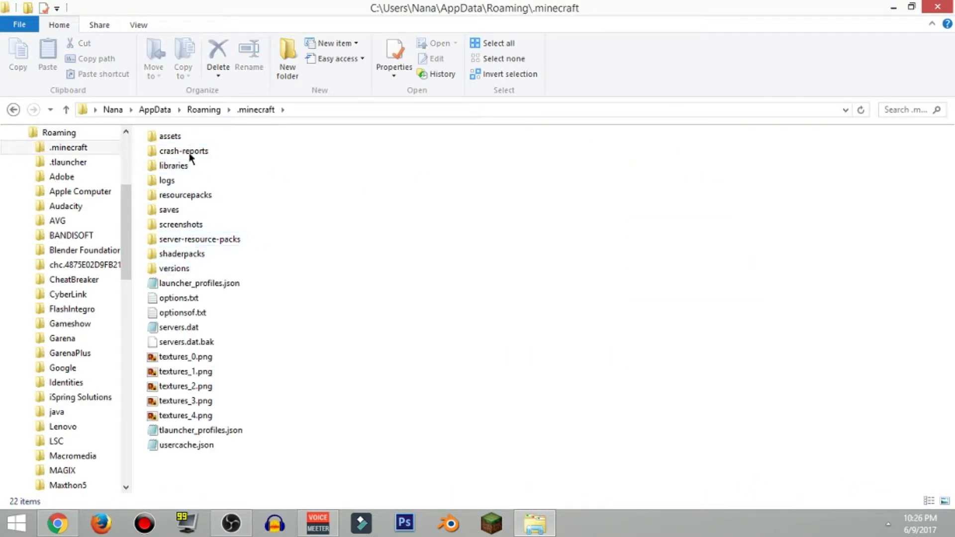
pyautogui.click(204, 110)
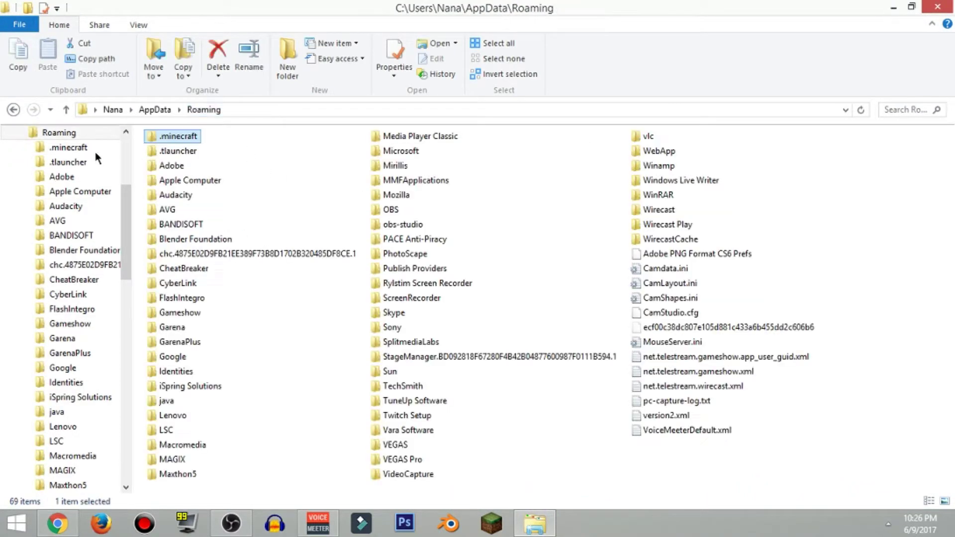
pyautogui.doubleClick(160, 138)
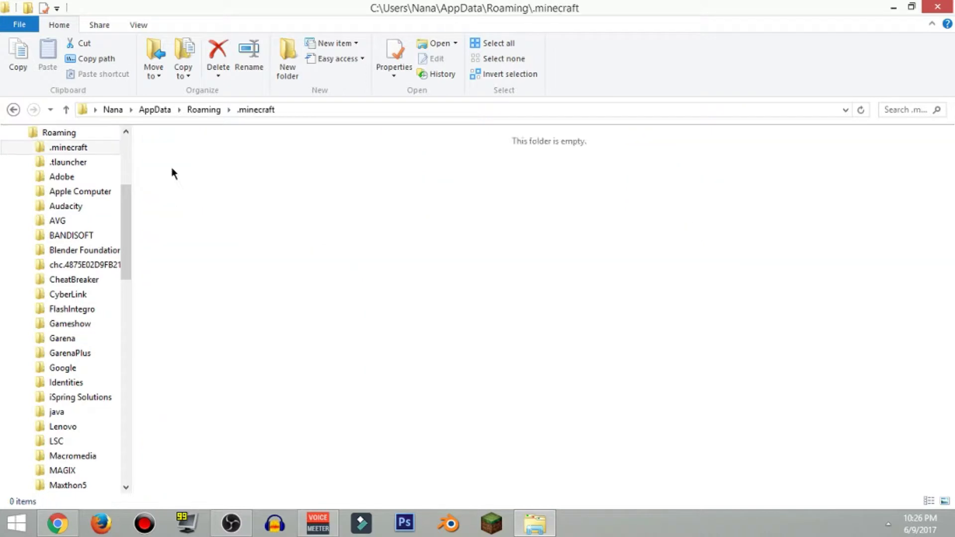
# Create a new folder named 'mods' inside .minecraft
pyautogui.rightClick(449, 293)
pyautogui.moveTo(515, 473)
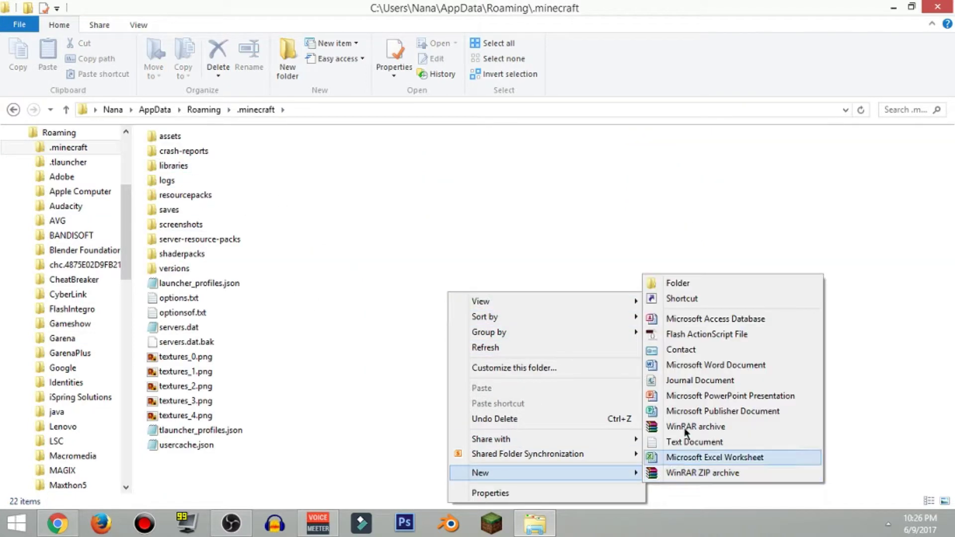
pyautogui.click(675, 285)
pyautogui.press('BackSpace')
pyautogui.write('mods')
pyautogui.press('Return')
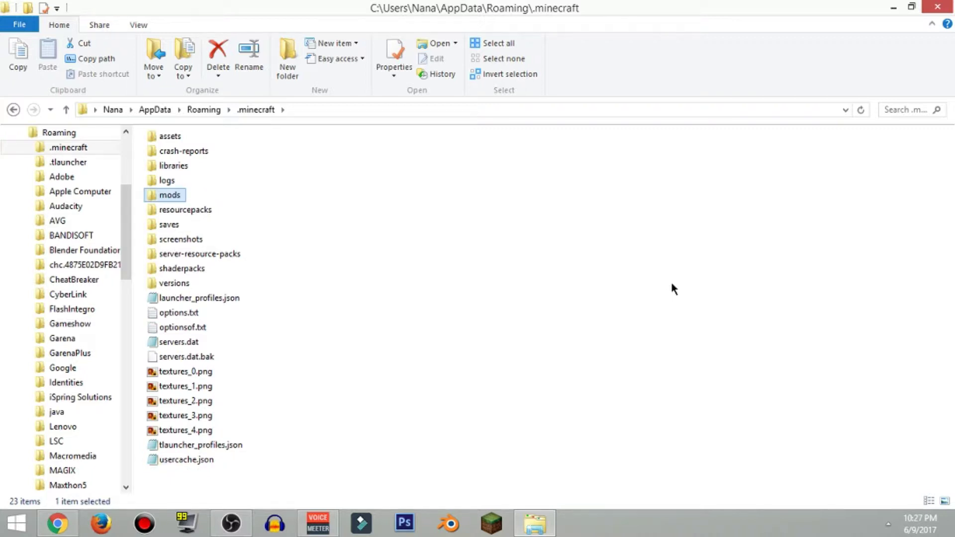
pyautogui.click(670, 282)
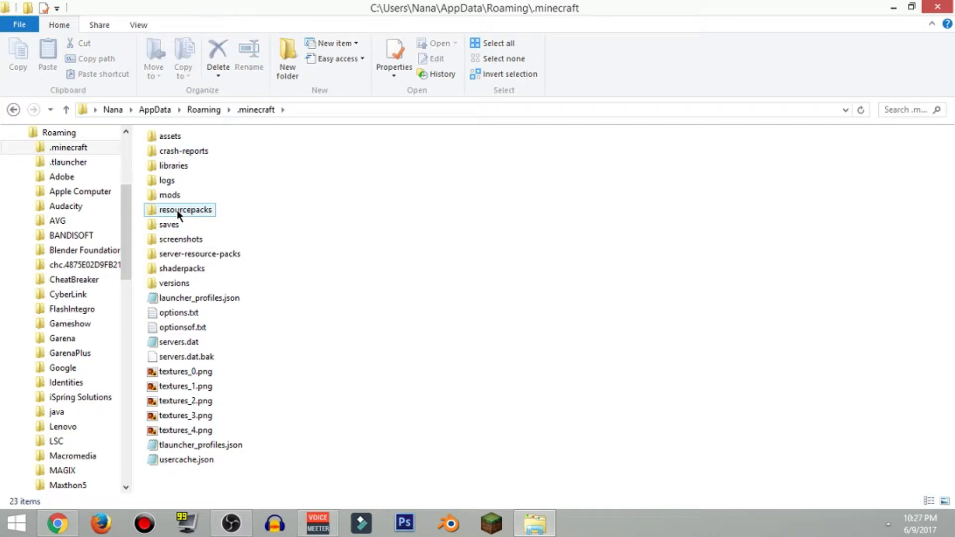
# Drag Capes 1.8.jar from the desktop into the mods folder and confirm it's there
pyautogui.doubleClick(736, 6)
pyautogui.click(449, 186)
pyautogui.moveTo(449, 187); pyautogui.dragTo(779, 239)
pyautogui.click(665, 213)
pyautogui.doubleClick(664, 202)
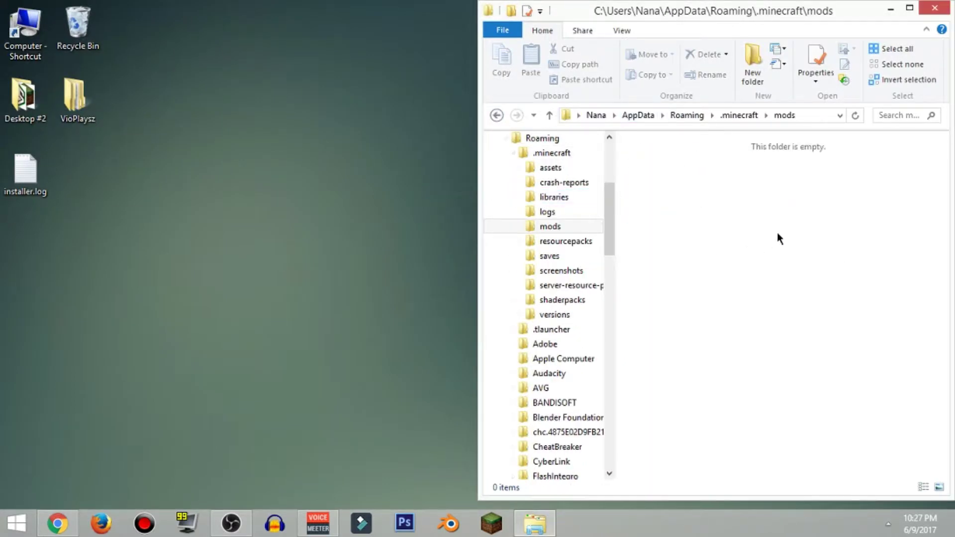
pyautogui.click(896, 64)
# Close File Explorer, refresh the desktop, and minimize the OBS recorder window
pyautogui.click(935, 8)
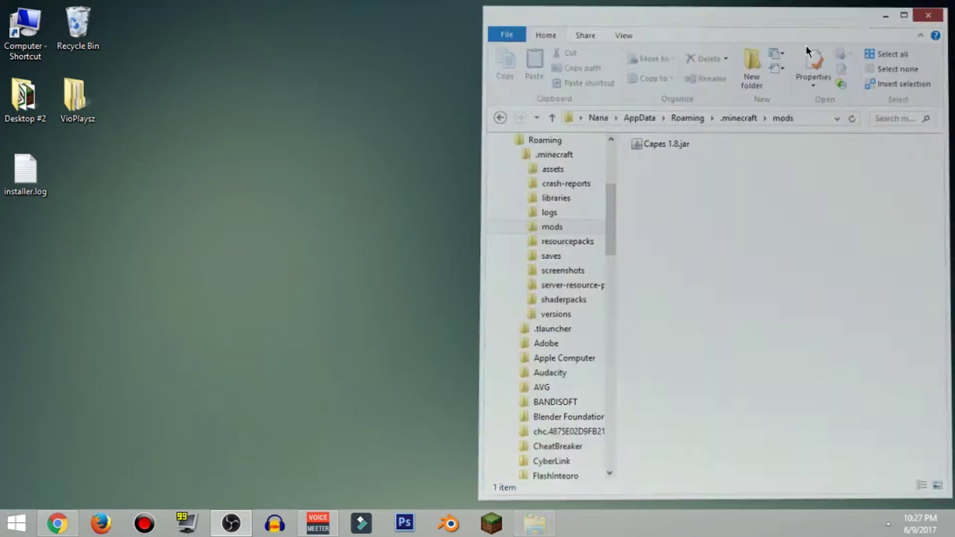
pyautogui.rightClick(478, 199)
pyautogui.click(488, 217)
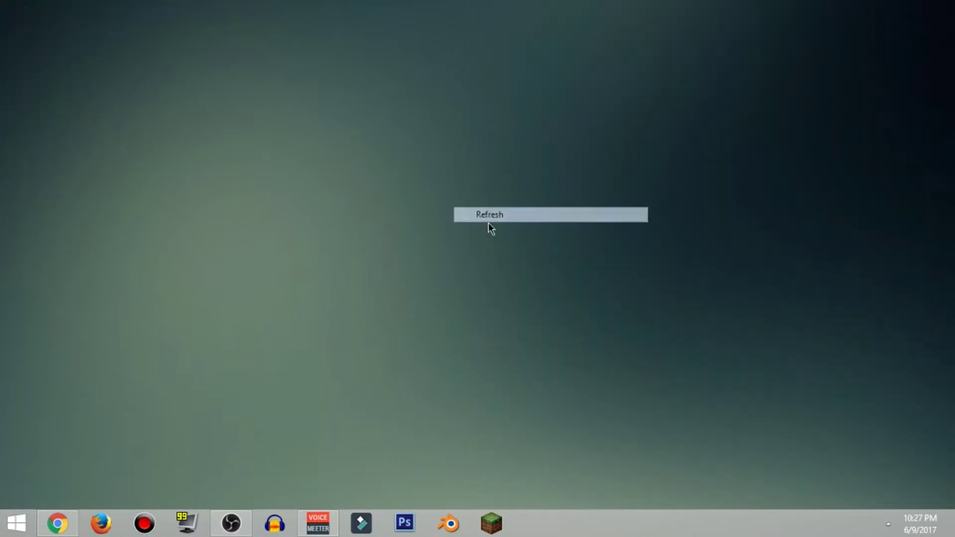
pyautogui.click(231, 524)
pyautogui.click(898, 8)
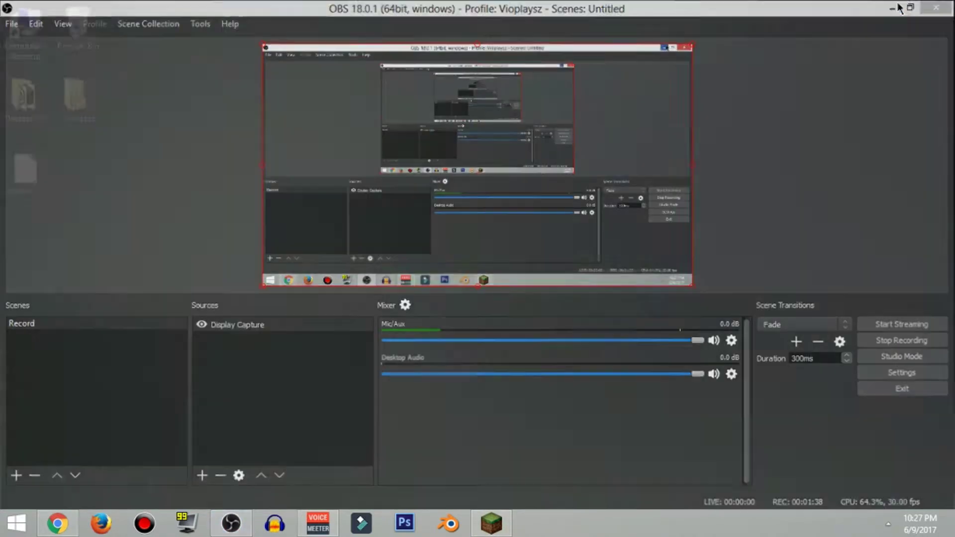